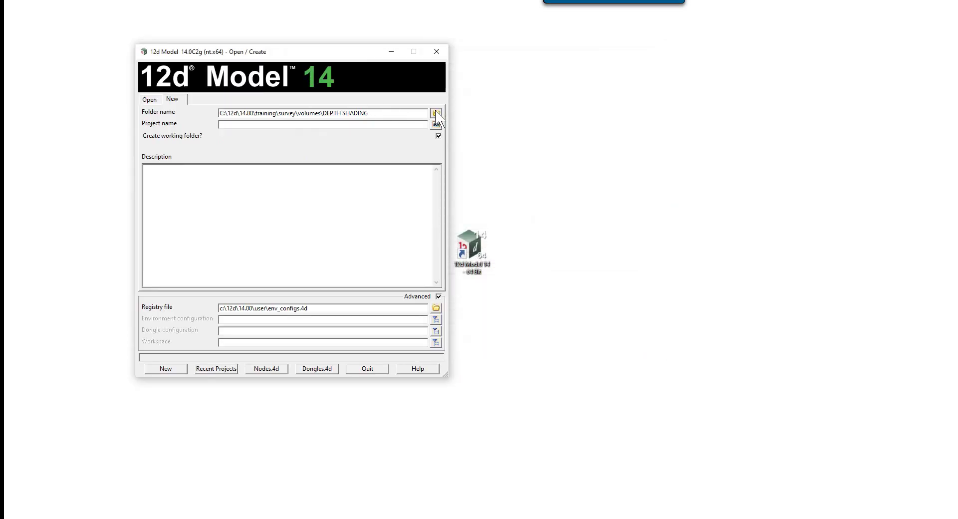
Set the project folder to survey\volumes and enter QUARRY as the project name.
left_click(436, 112)
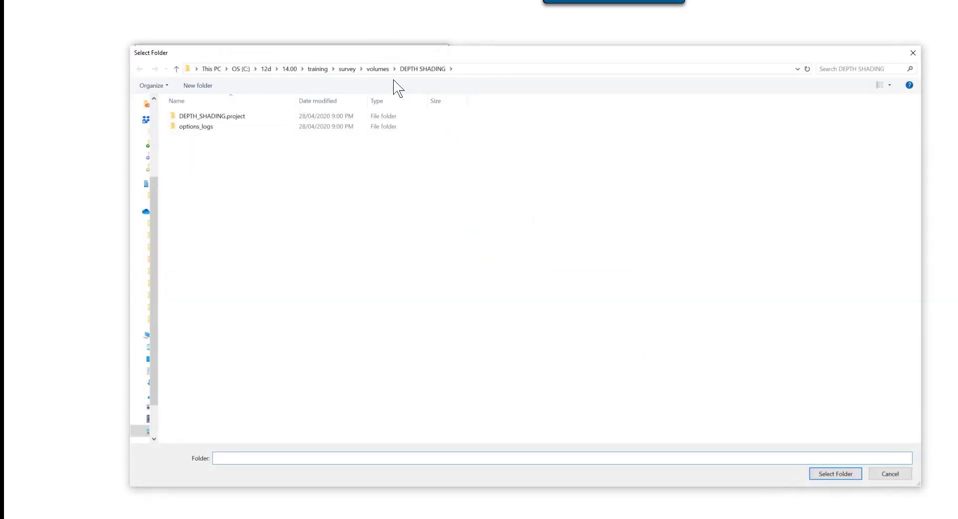
left_click(378, 69)
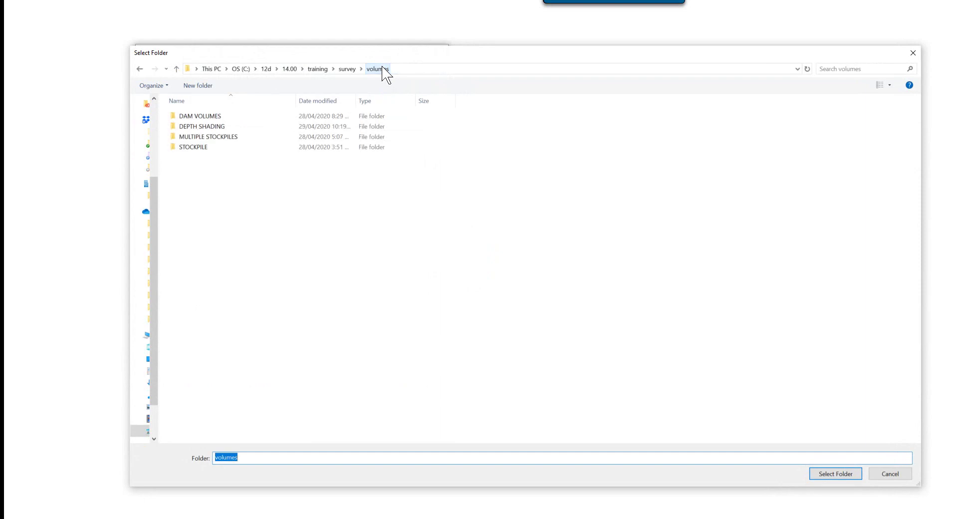
left_click(836, 474)
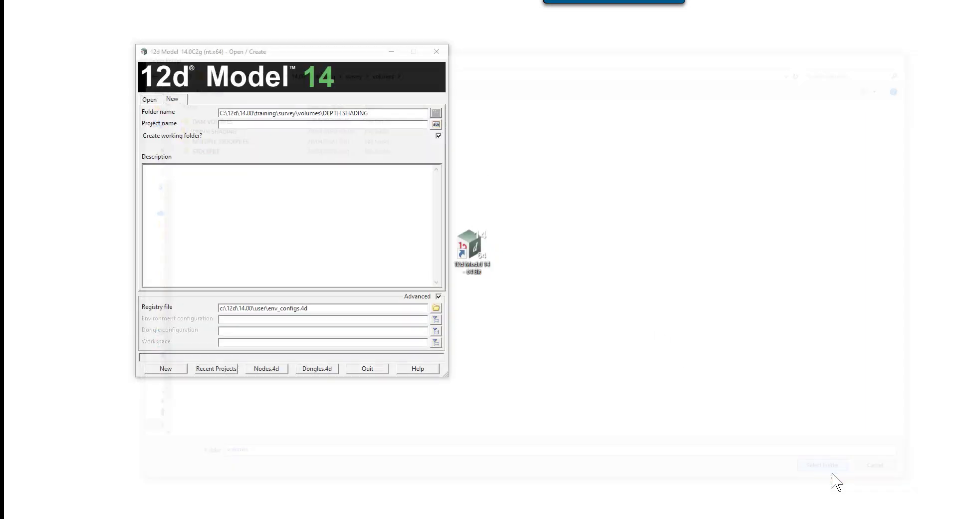
left_click(234, 126)
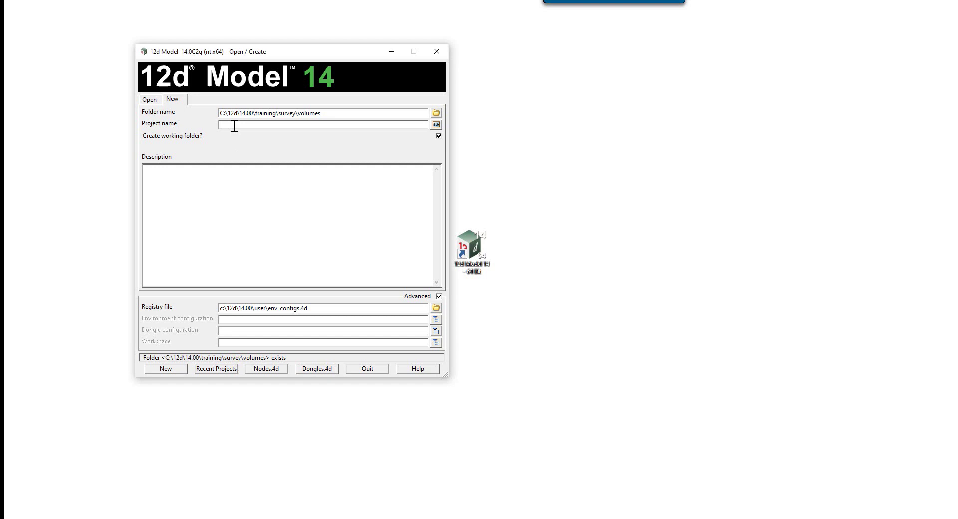
type("QUARRY")
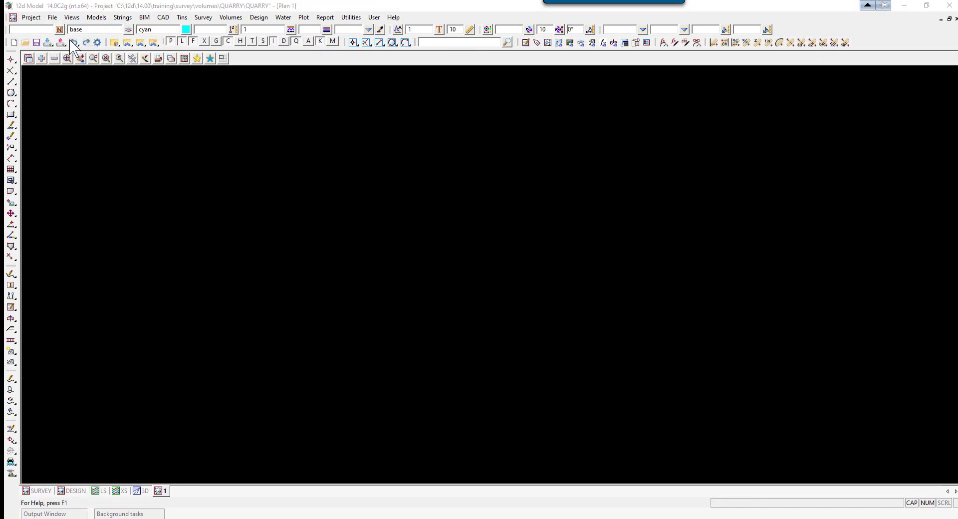
Move the Read 12d Solutions Data dialog into the drawing area.
left_click_drag(154, 47, 364, 197)
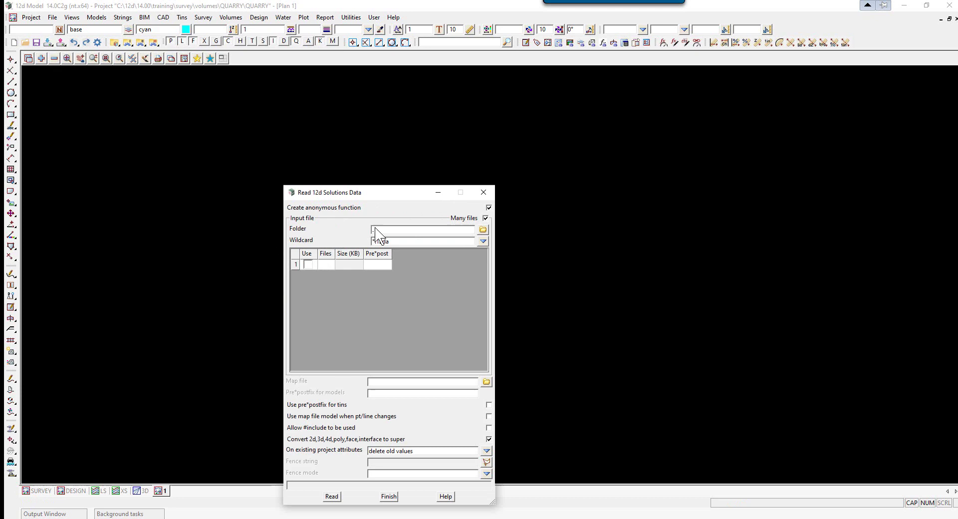
Set the input folder to volumes and enlarge the read dialog to show full columns.
left_click(483, 230)
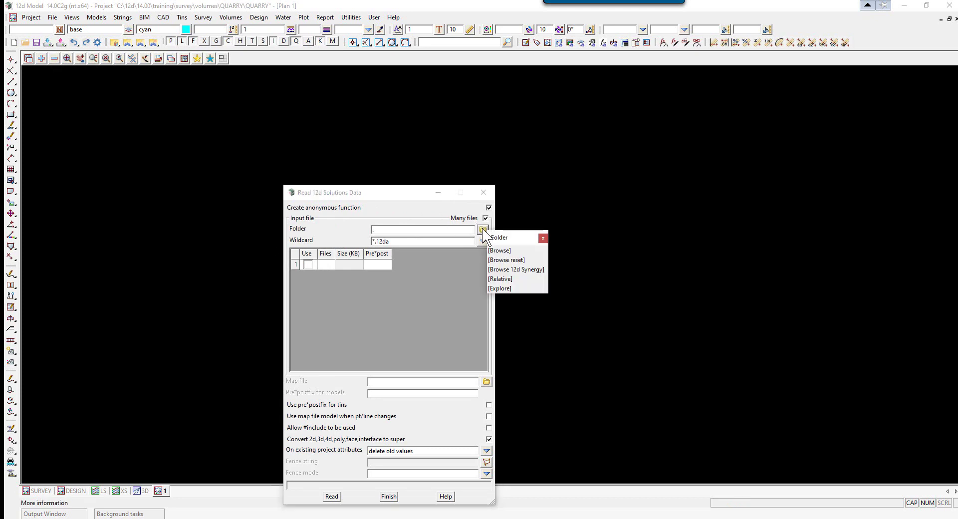
left_click(496, 250)
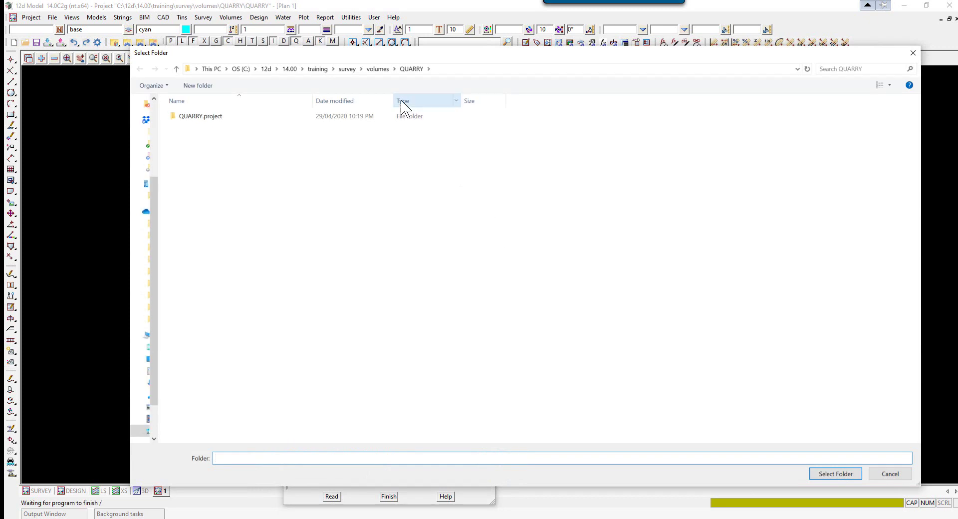
left_click(377, 69)
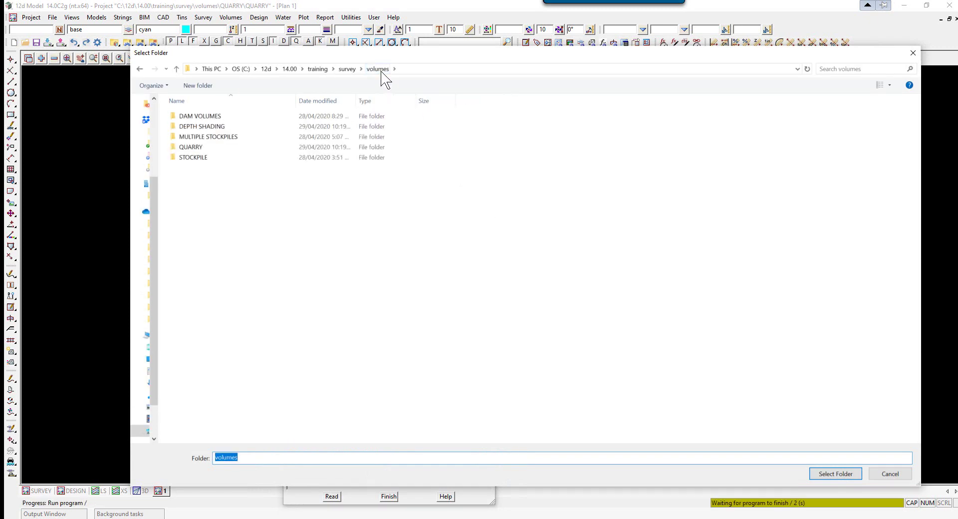
left_click(843, 474)
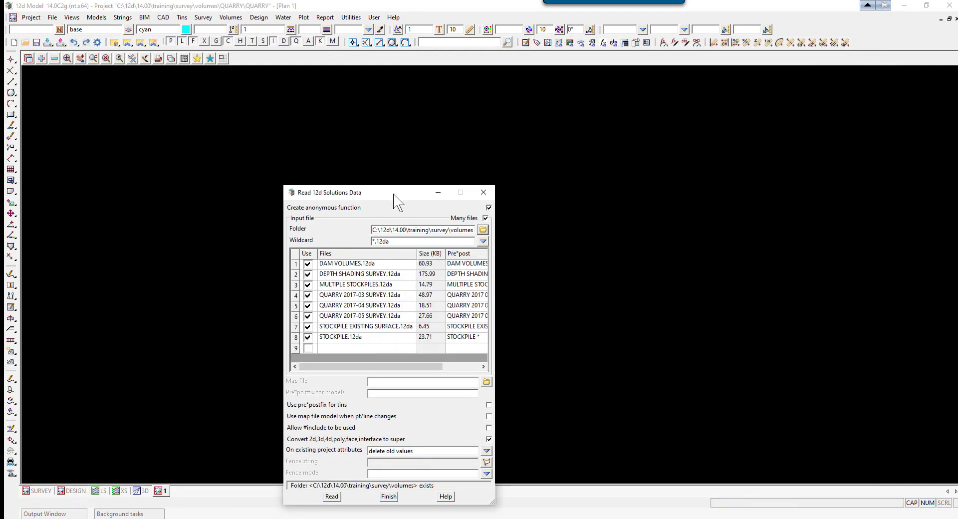
left_click_drag(392, 192, 408, 79)
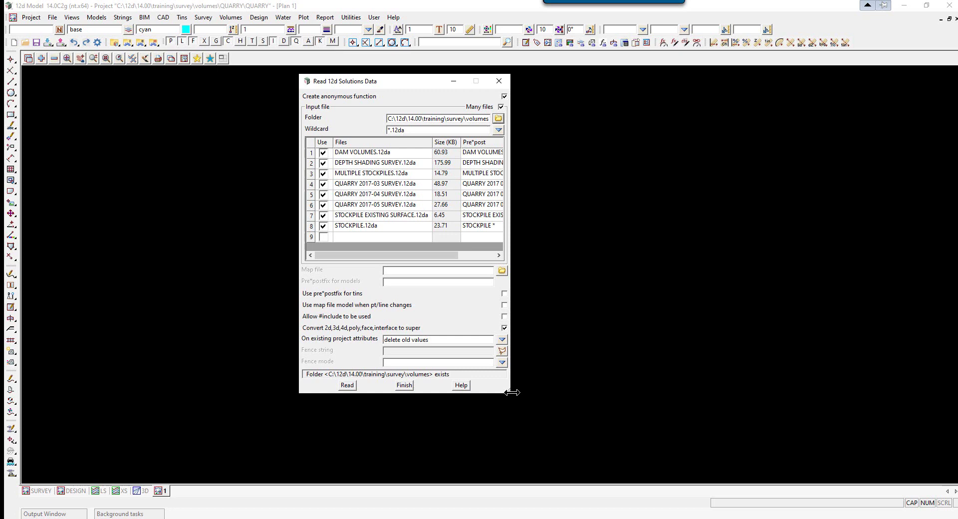
left_click_drag(508, 391, 606, 392)
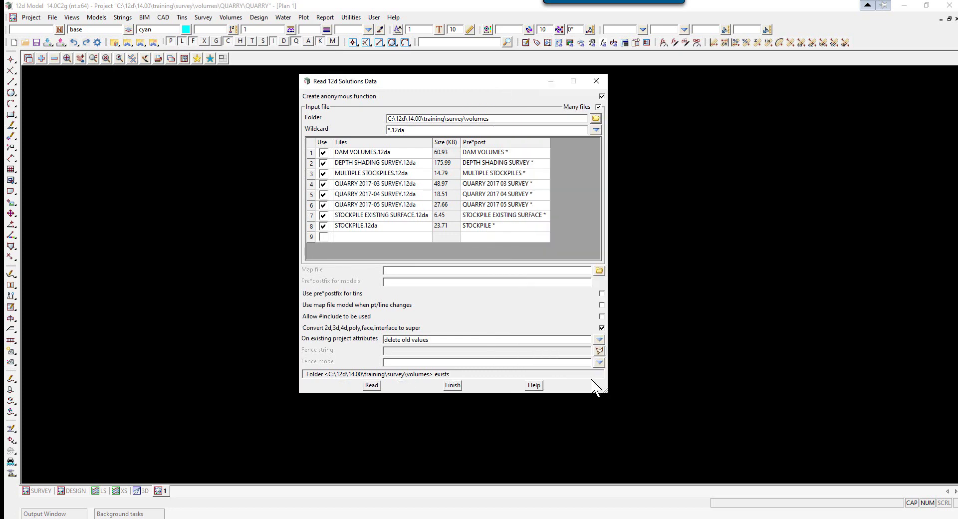
Exclude DAM VOLUMES, DEPTH SHADING SURVEY, MULTIPLE STOCKPILES, STOCKPILE EXISTING SURFACE and STOCKPILE files.
left_click(323, 152)
left_click(323, 163)
left_click(324, 174)
left_click(324, 216)
left_click(323, 226)
Clear all Pre*post entries and read the three QUARRY survey files.
left_click(501, 143)
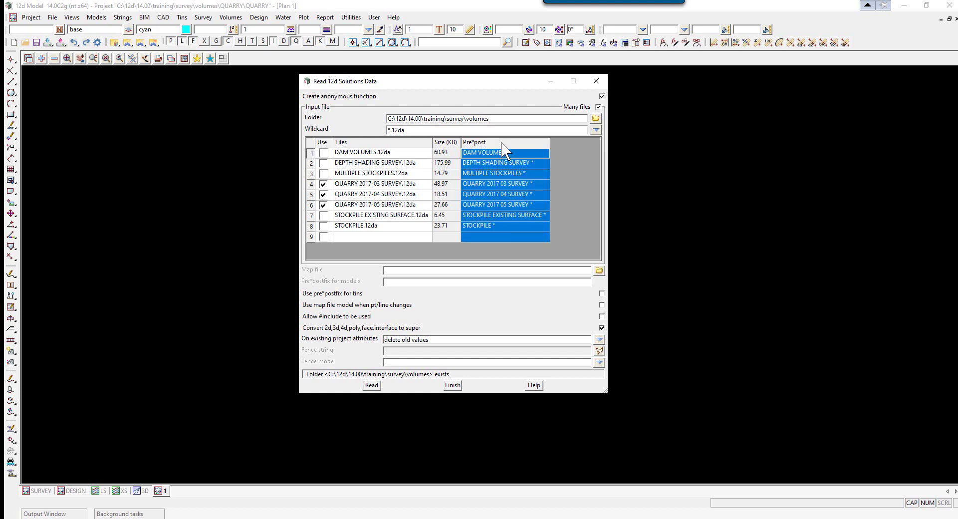
right_click(503, 145)
left_click(513, 170)
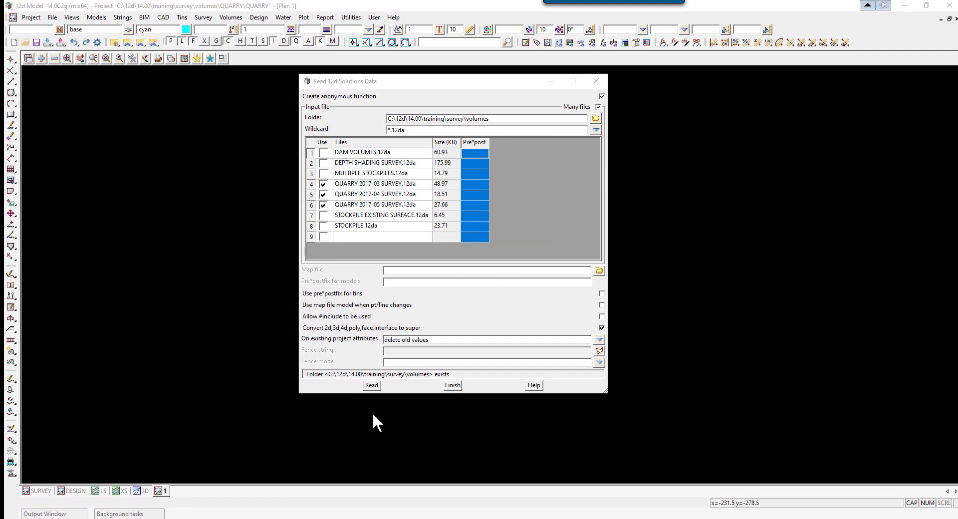
left_click(372, 385)
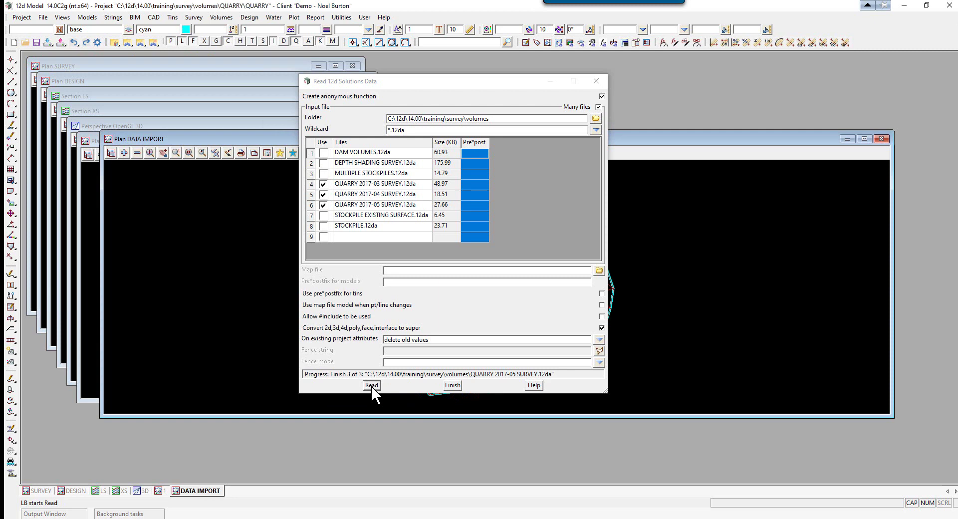
Finish the read, review DATA IMPORT's models without removing any, and close that view.
left_click(452, 385)
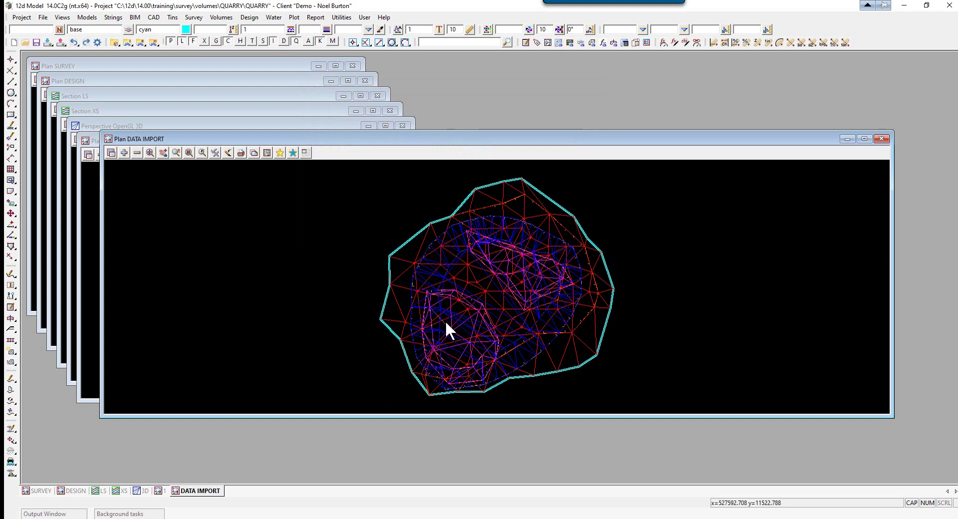
left_click(136, 152)
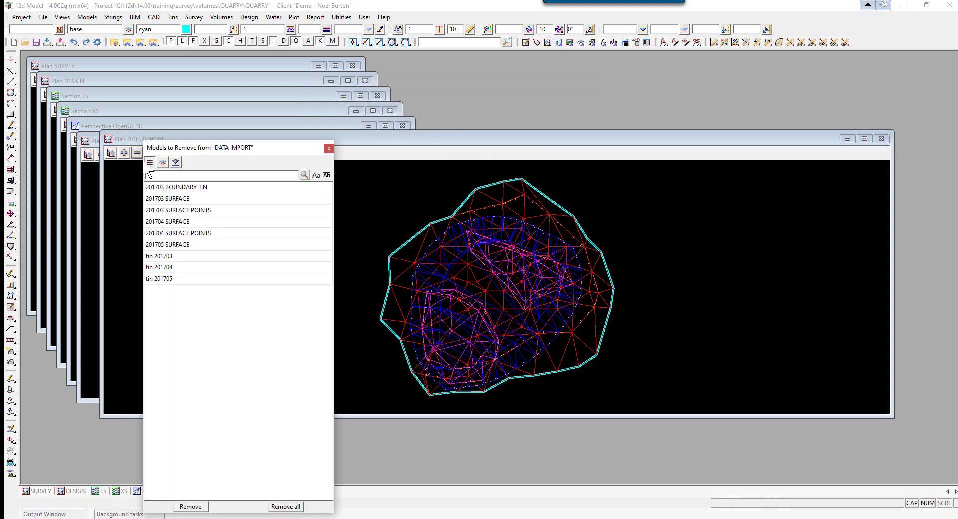
left_click(164, 187)
left_click(164, 197, "shift")
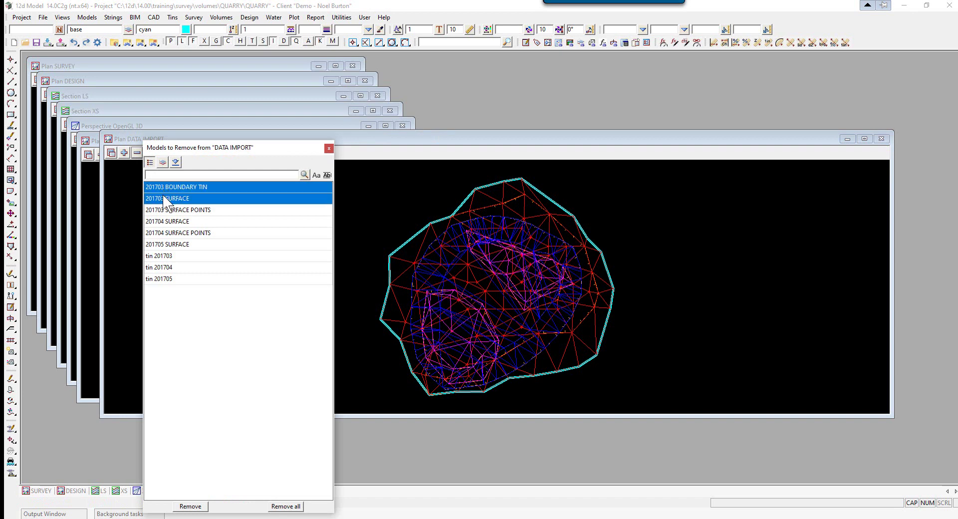
left_click(165, 209, "shift")
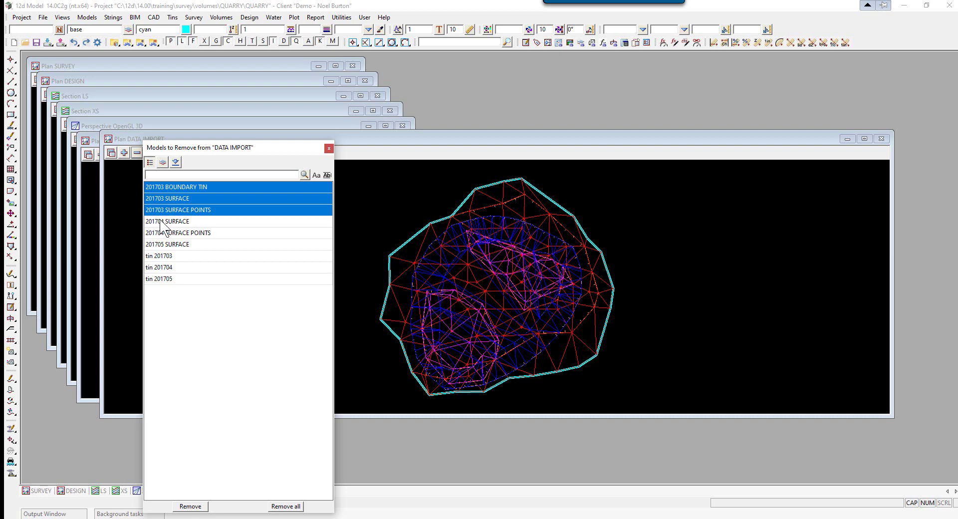
left_click_drag(159, 221, 165, 236)
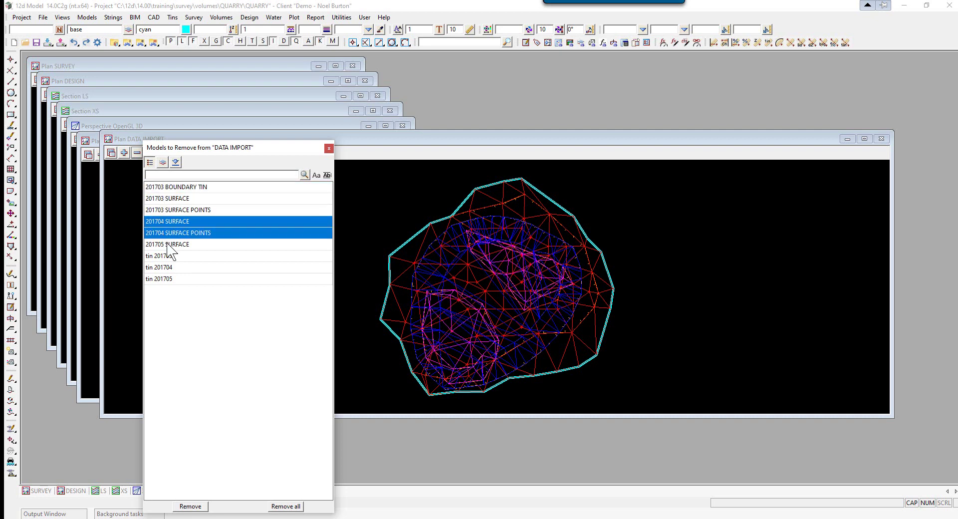
left_click(167, 247)
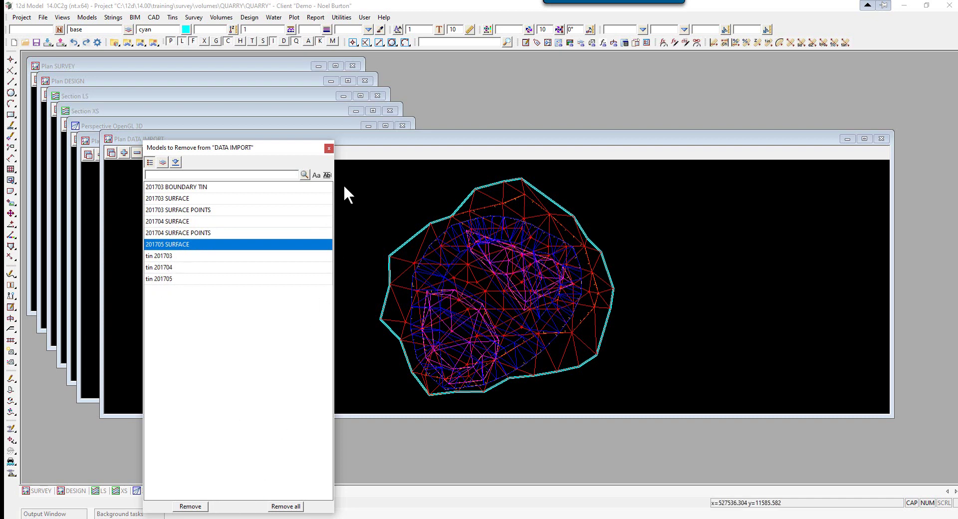
left_click(329, 148)
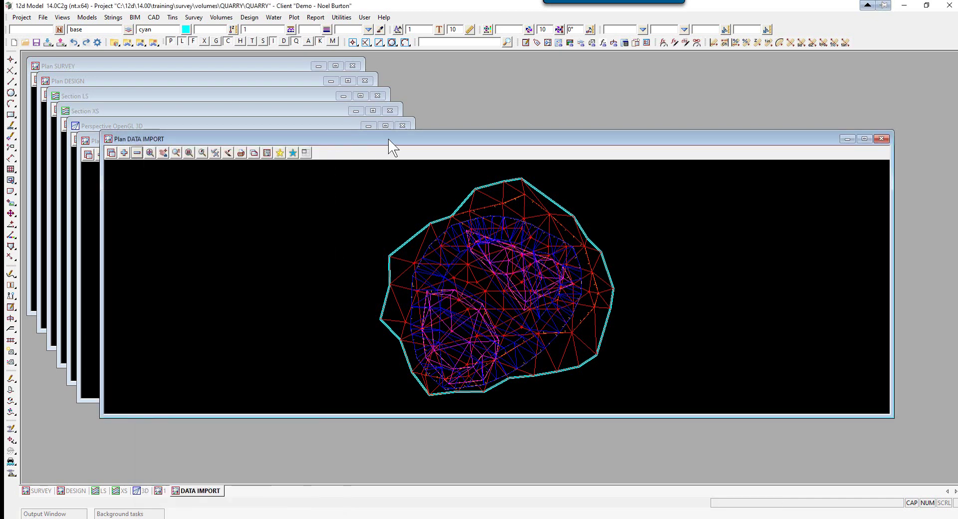
left_click(881, 139)
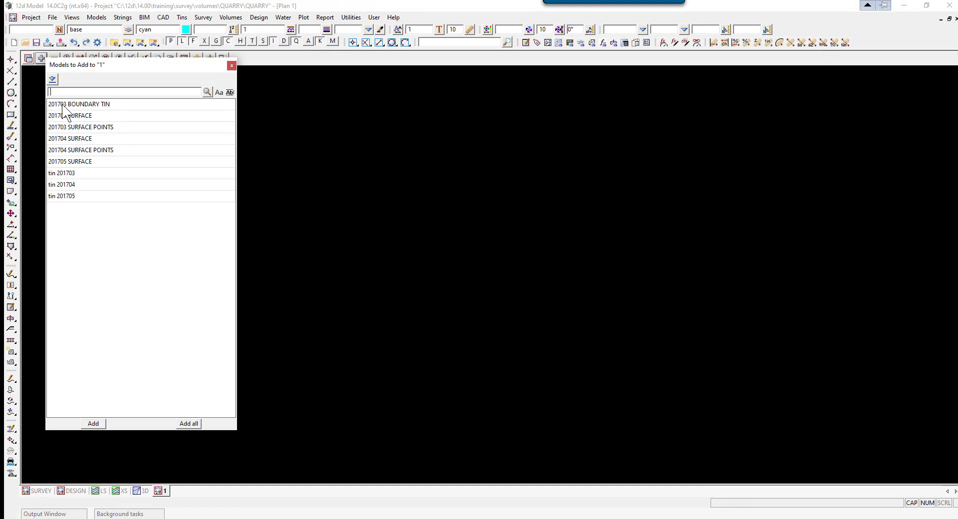
Add 201703 BOUNDARY TIN, 201703 SURFACE and tin 201703 to Plan 1.
left_click_drag(59, 104, 67, 128)
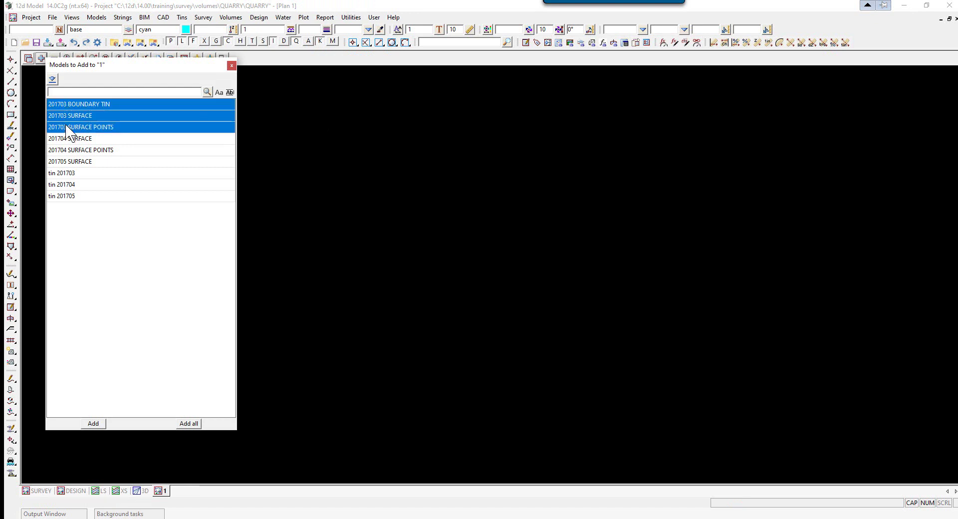
left_click(73, 174, "ctrl")
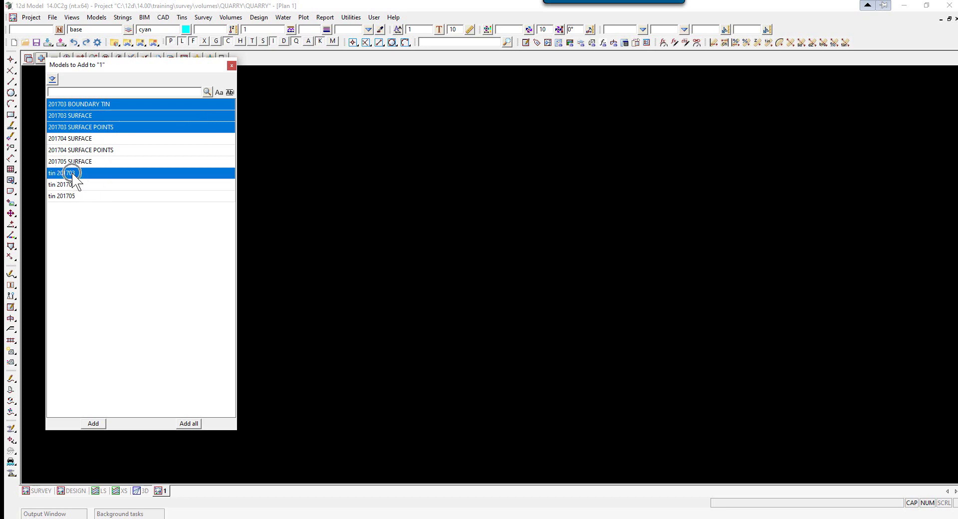
left_click(94, 423)
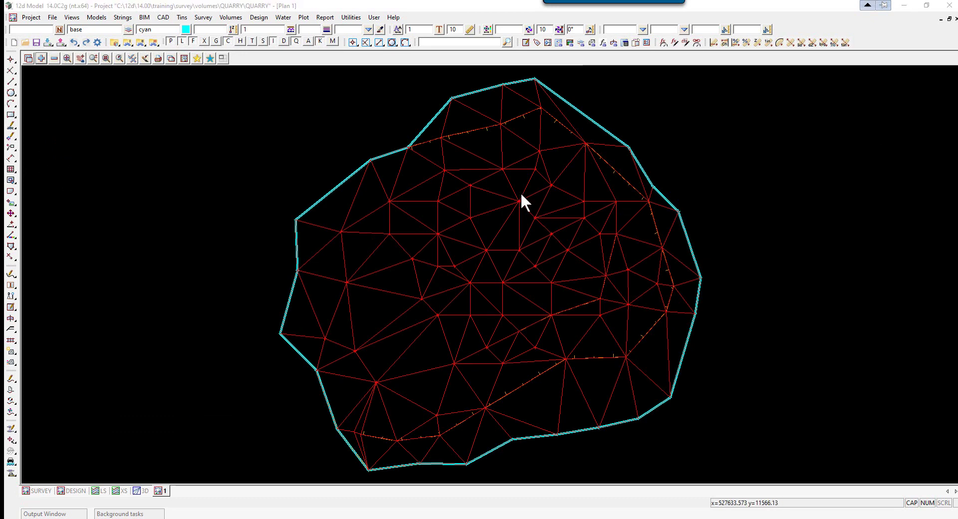
Turn on Tin contours in Plan 1 and zoom out.
left_click(132, 58)
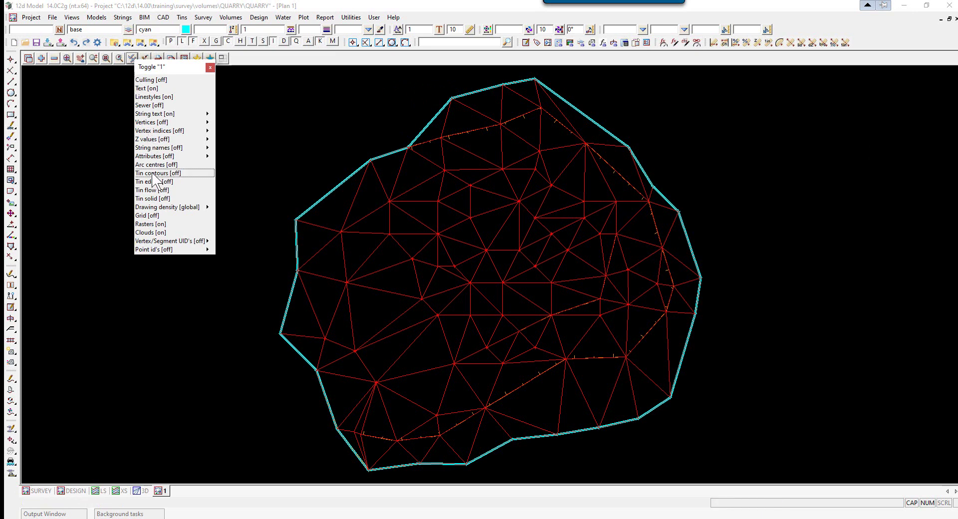
left_click(156, 173)
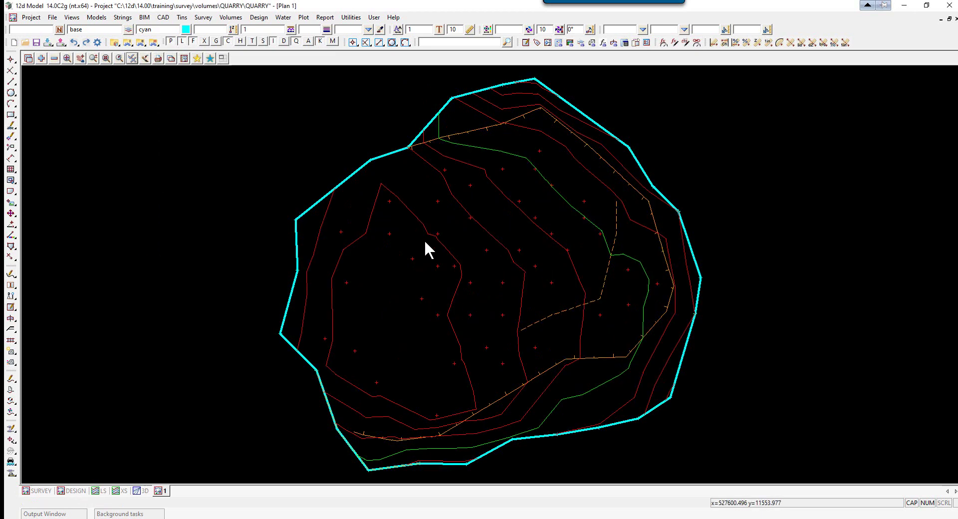
scroll(326, 153, "down", 2)
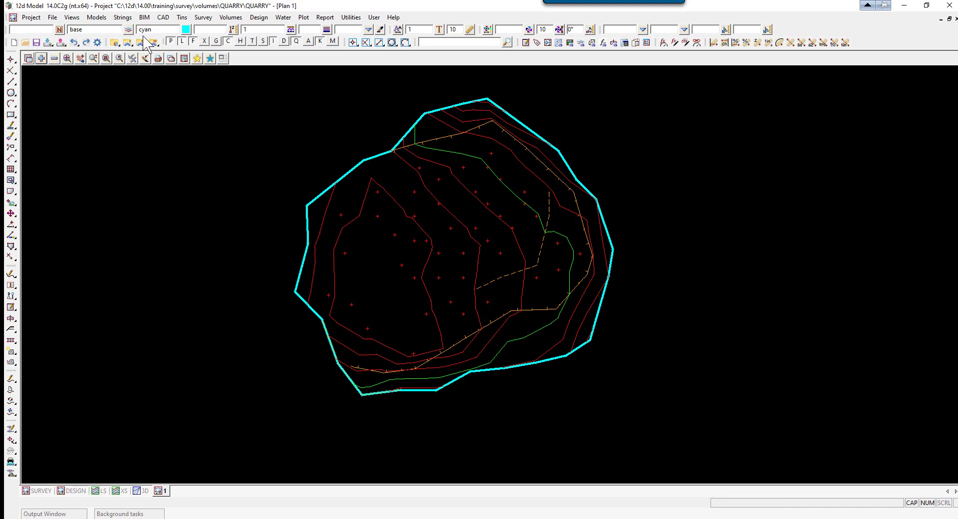
Save view 1's four March models to MARCH SURVEY.vml with Models save/restore.
left_click(72, 17)
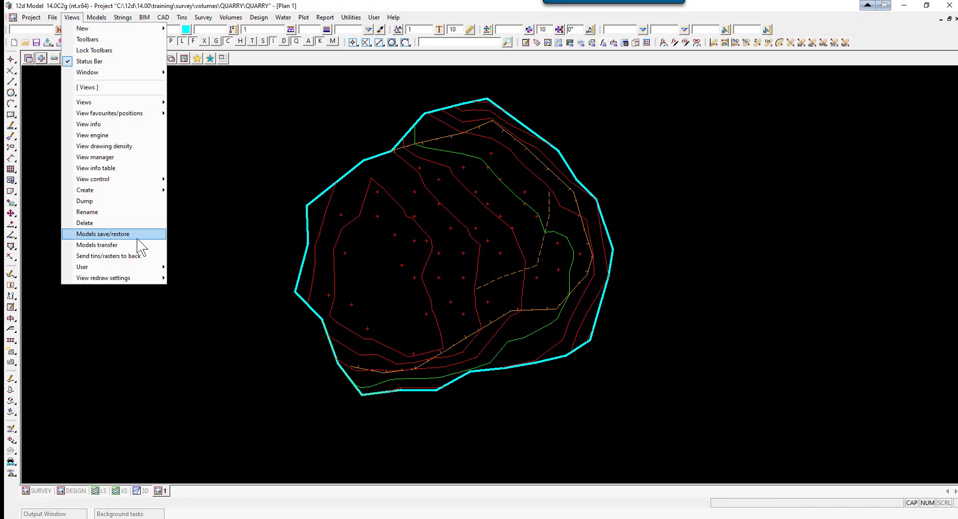
left_click(103, 234)
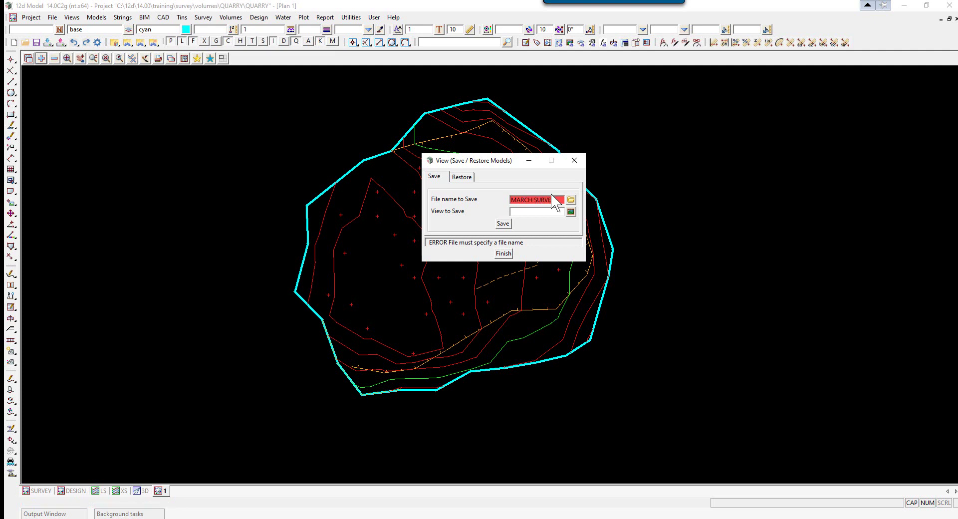
left_click(571, 212)
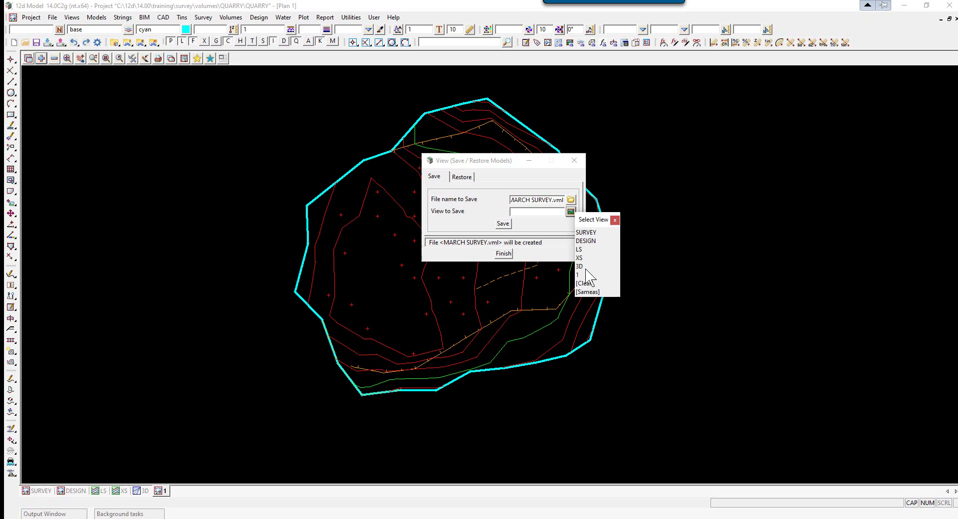
left_click(582, 284)
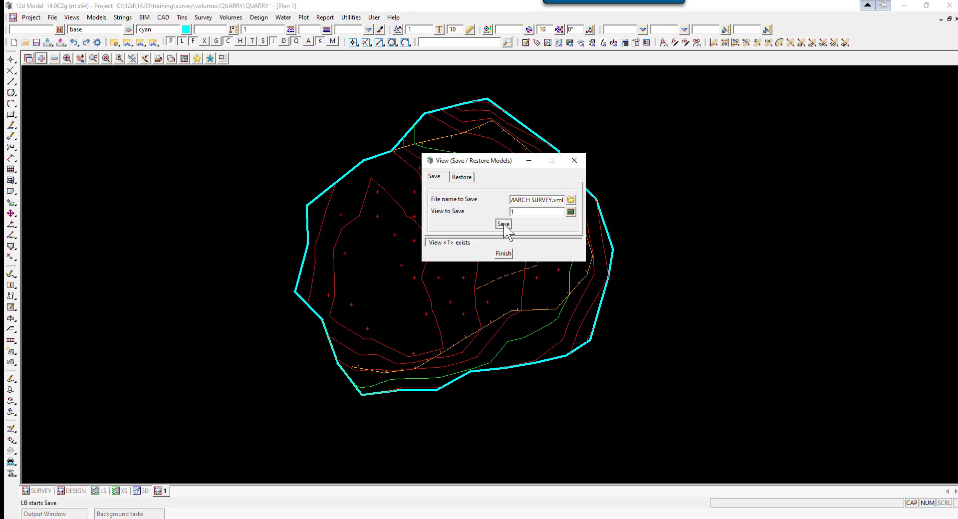
left_click(503, 224)
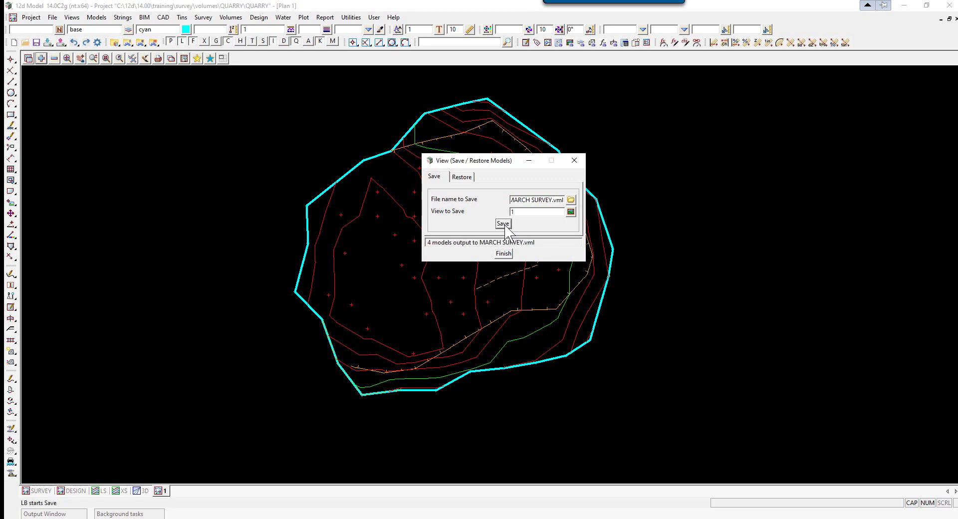
left_click(504, 253)
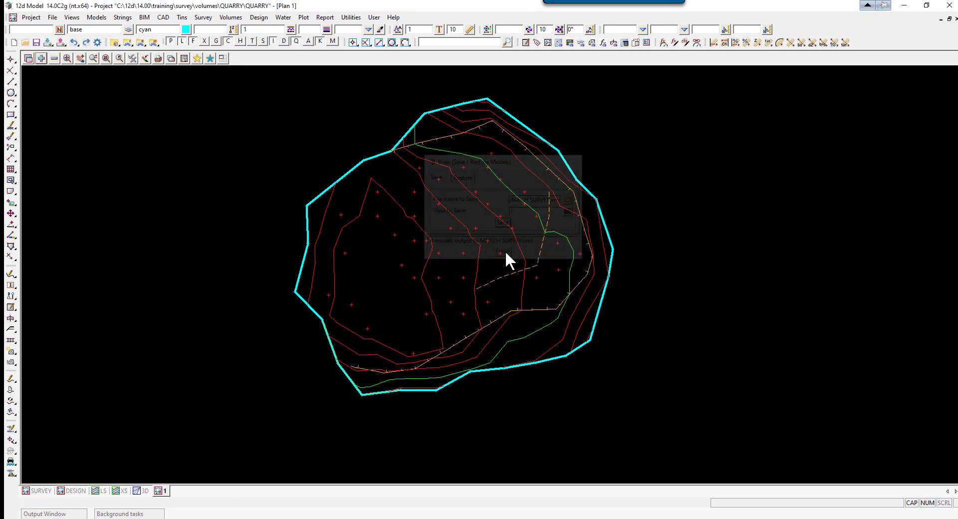
Remove all models from Plan 1, then add 201704 SURFACE, 201704 SURFACE POINTS and tin 201704.
left_click(54, 58)
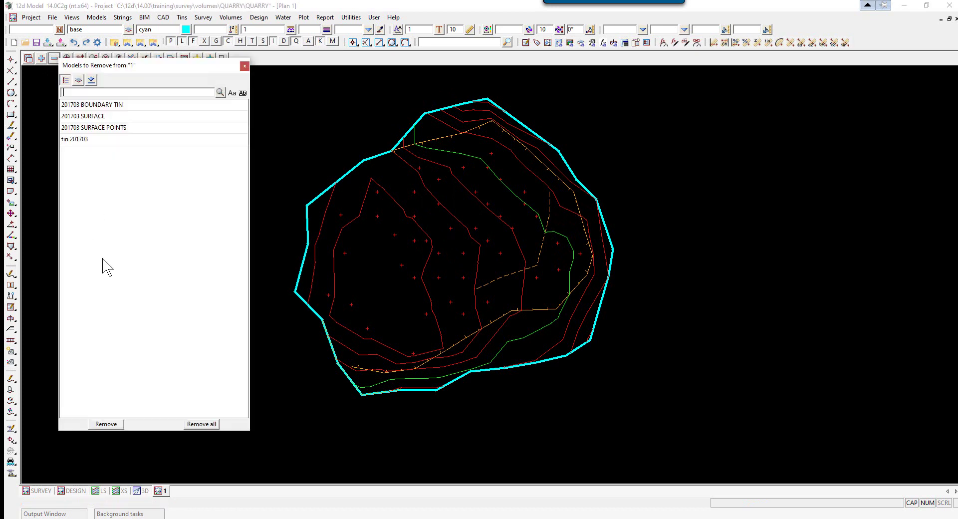
left_click(194, 424)
left_click(42, 59)
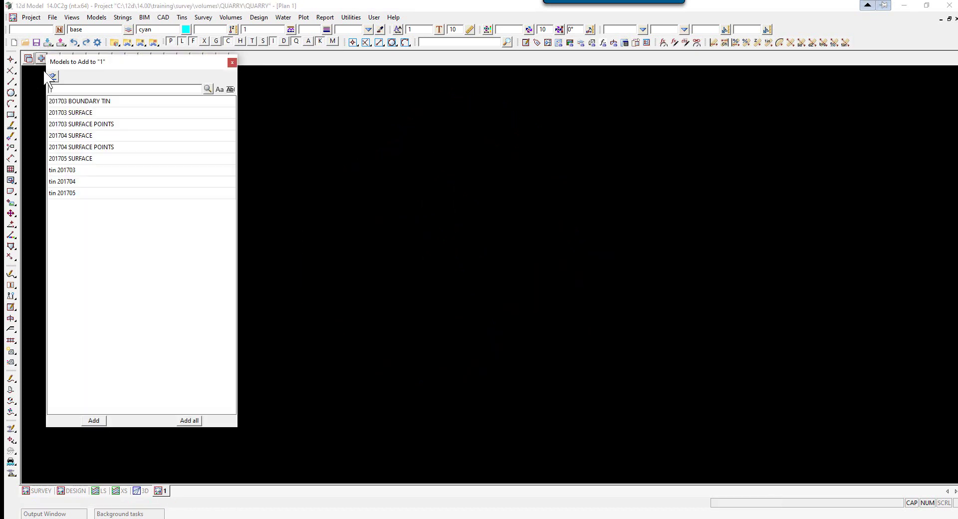
left_click_drag(61, 135, 62, 148)
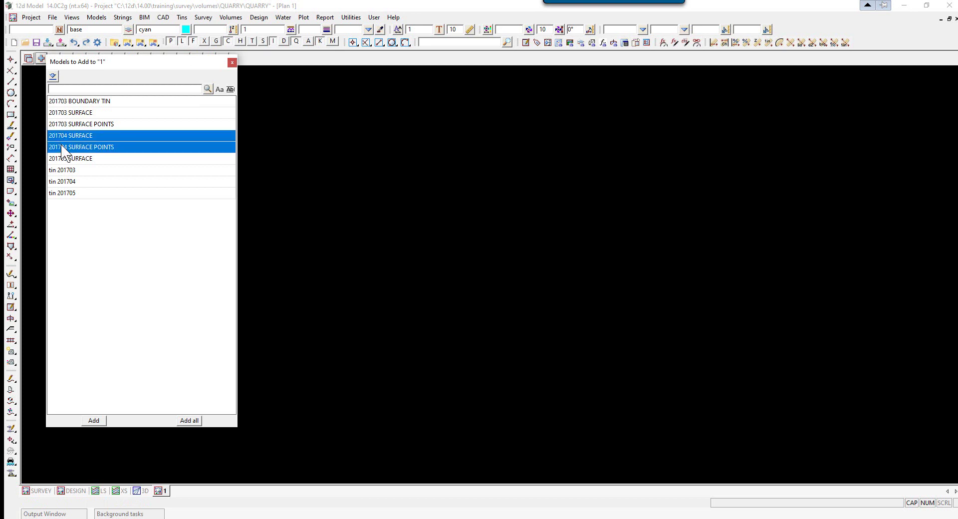
left_click(69, 182, "ctrl")
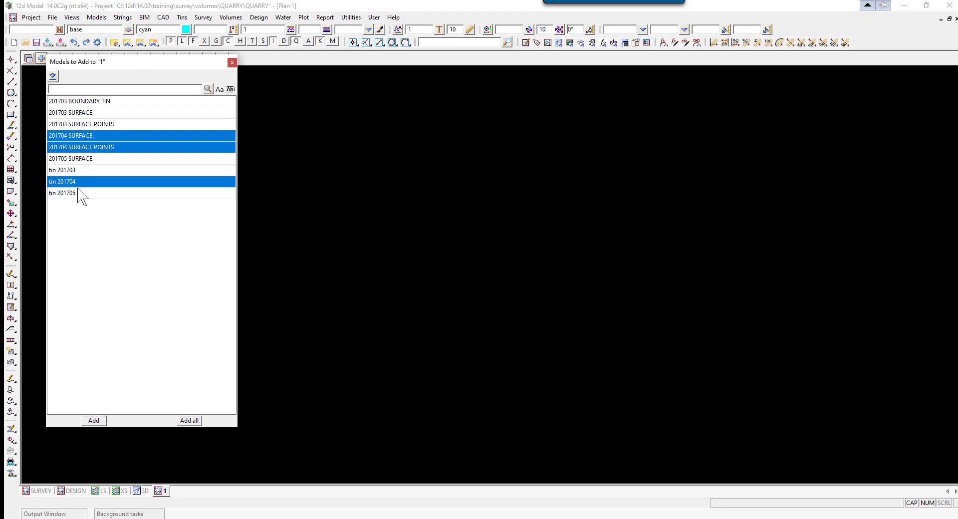
left_click(94, 421)
scroll(263, 237, "down", 1)
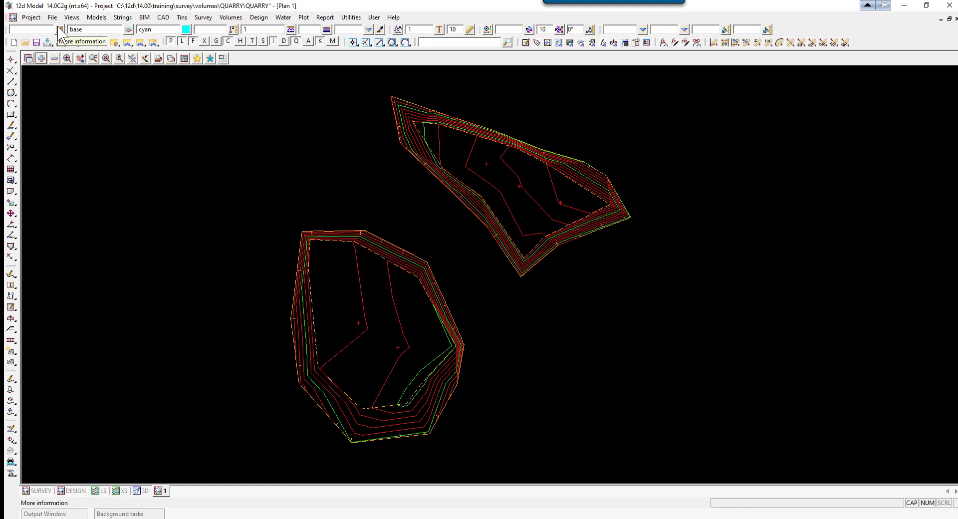
Save view 1's three April models to APRIL SURVEY.vml using Models save/restore.
left_click(72, 18)
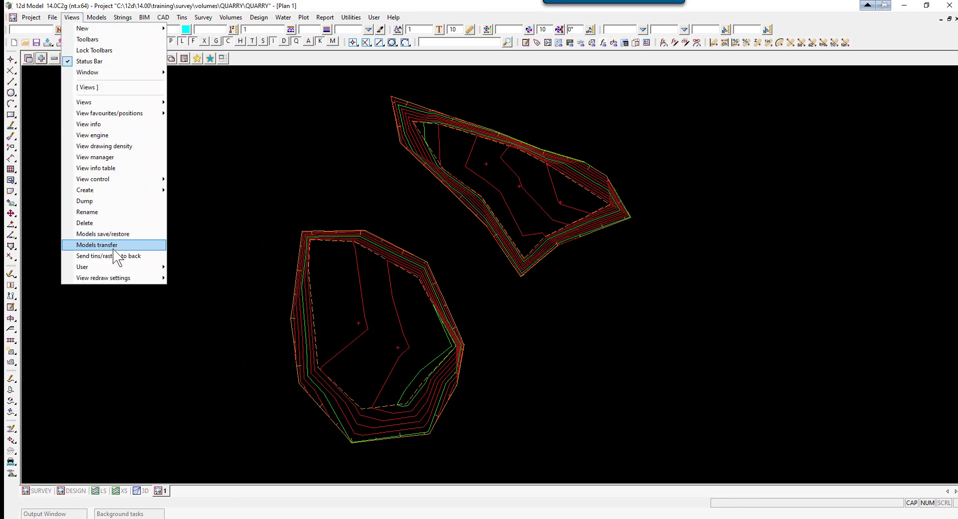
left_click(116, 235)
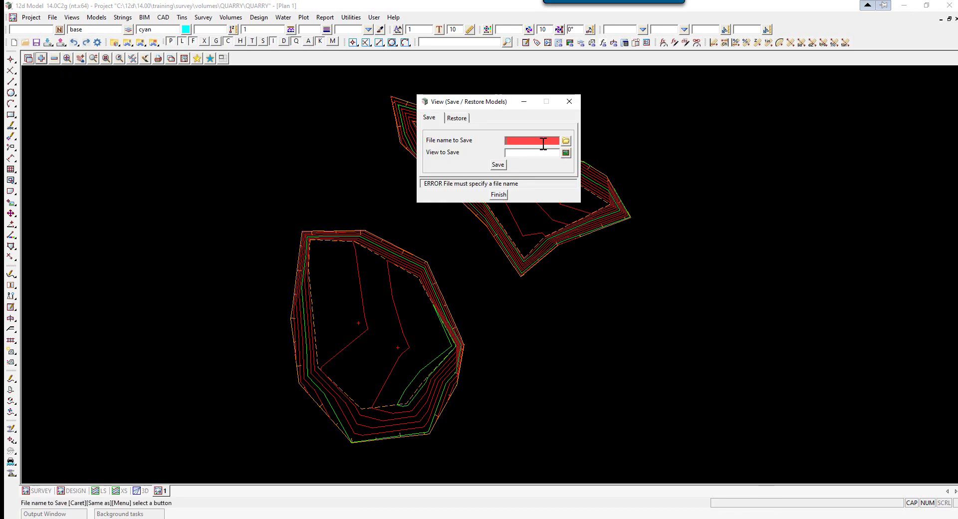
type("APRIL SURVEY")
left_click(565, 153)
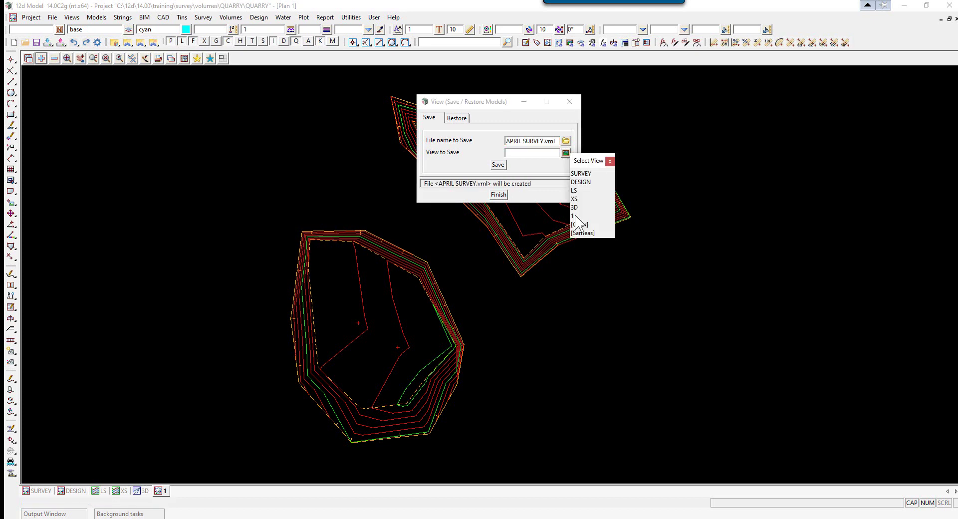
left_click(574, 215)
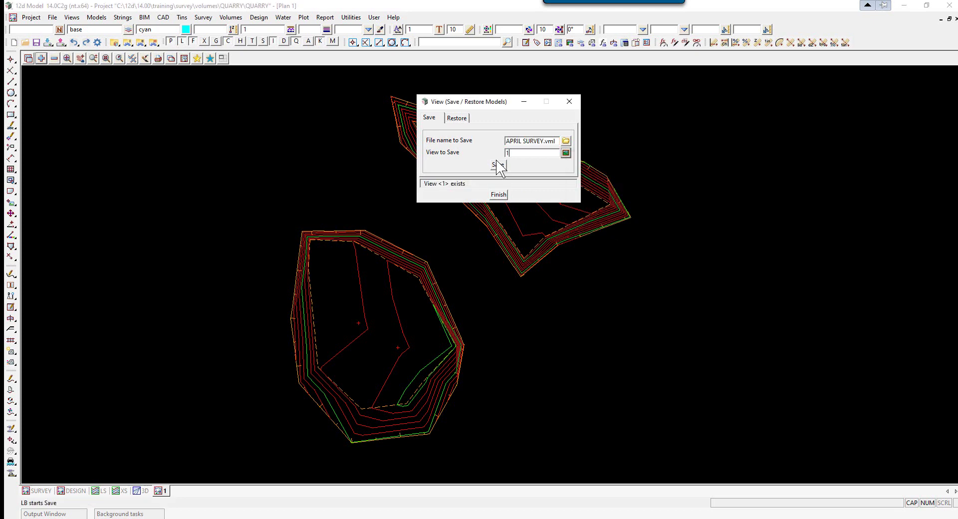
left_click(498, 165)
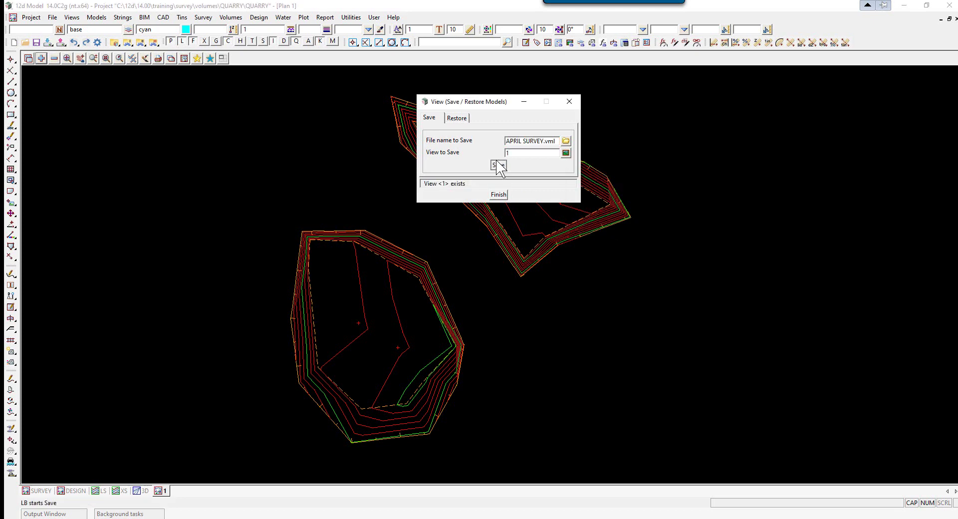
Replace Plan 1's contents with 201705 SURFACE and tin 201705.
left_click(54, 58)
left_click(214, 422)
left_click(41, 59)
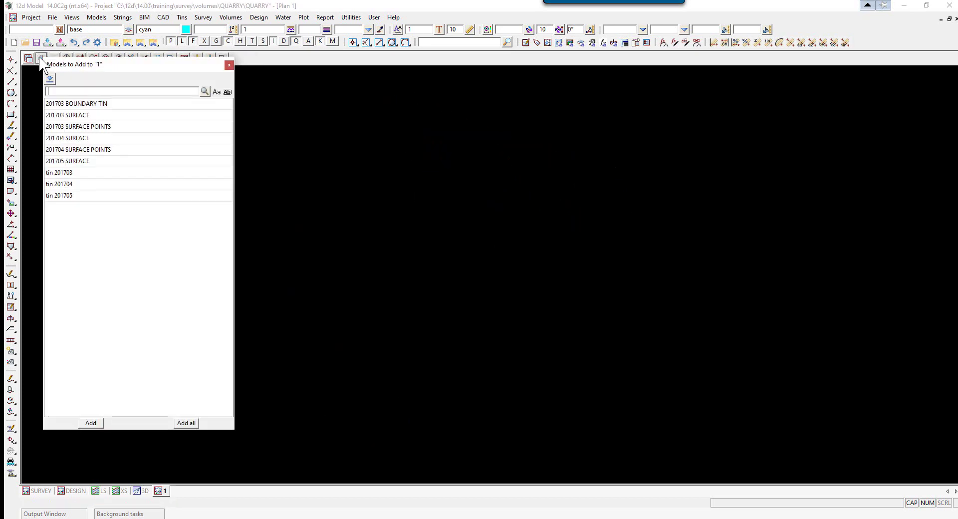
left_click(67, 161)
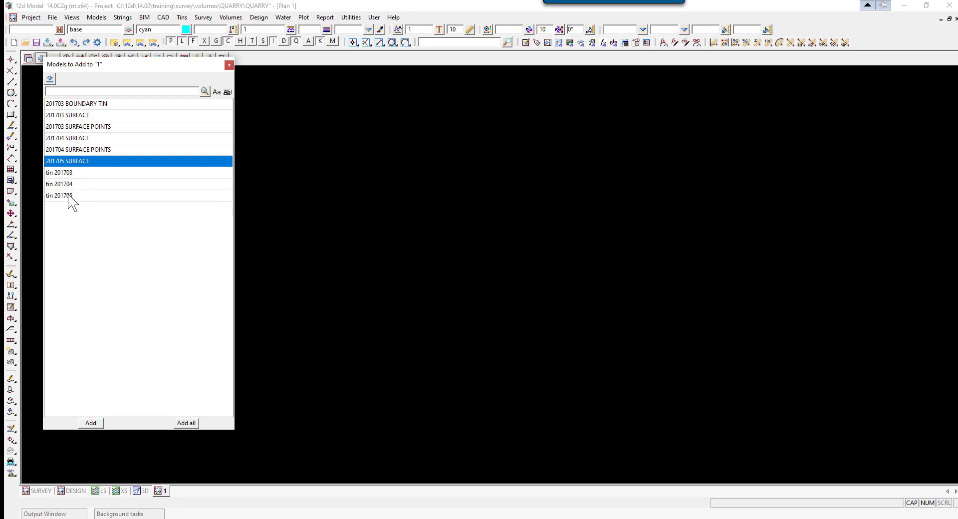
left_click(60, 196)
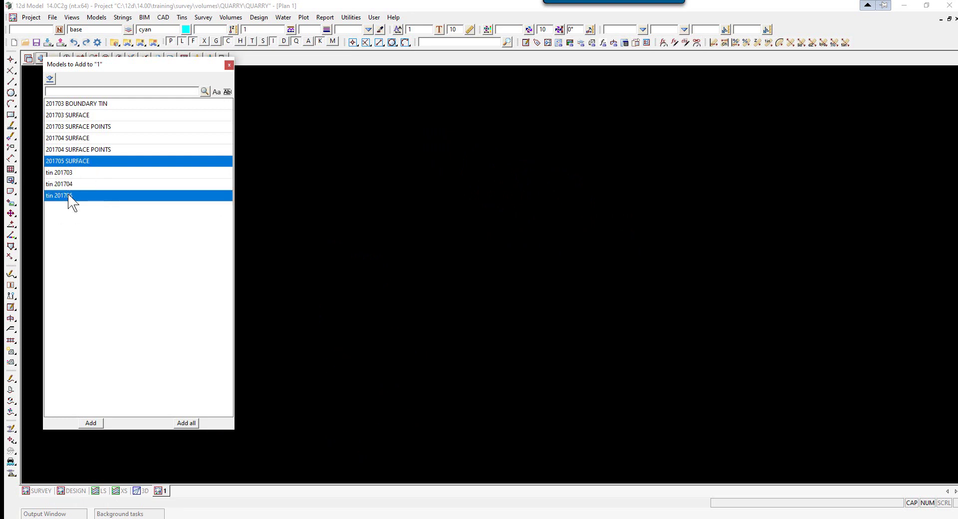
left_click(90, 423)
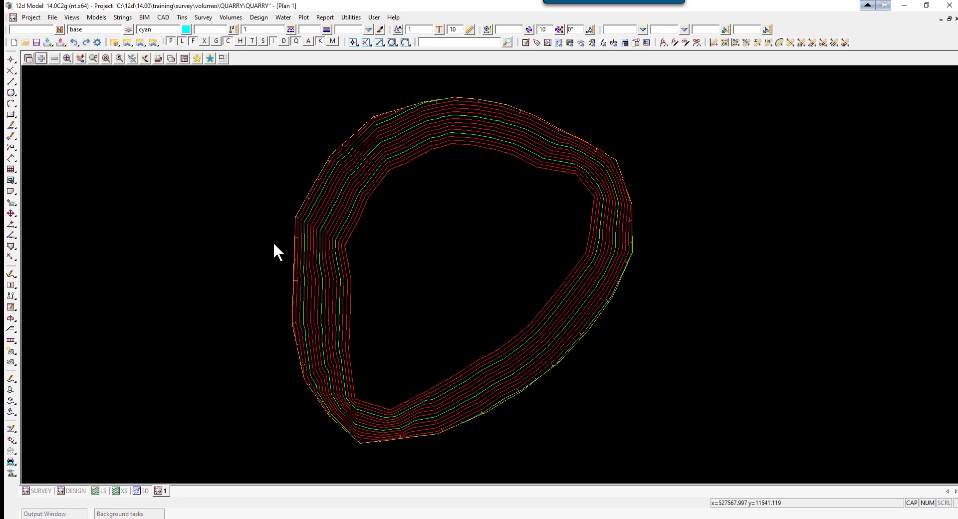
scroll(273, 246, "down", 1)
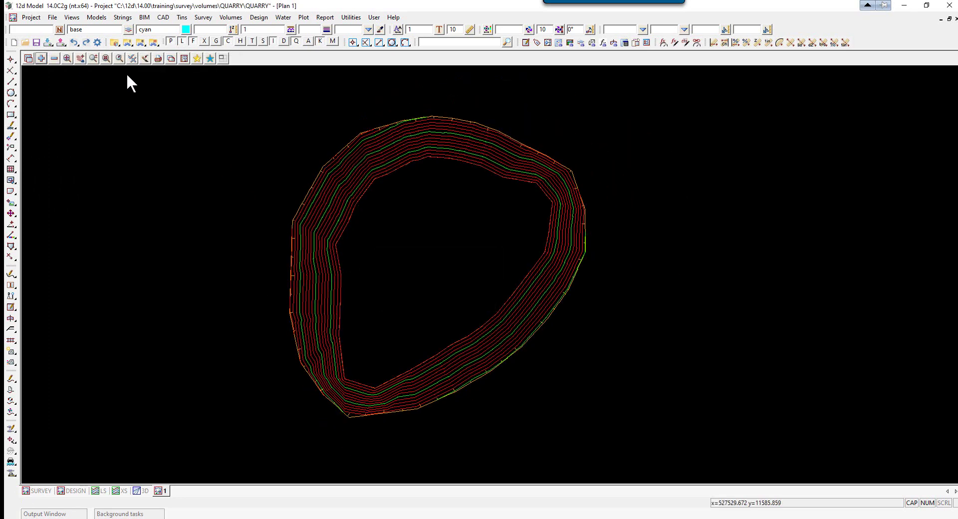
Save view 1's May models to MAY SURVEY.vml and close the save tool.
left_click(71, 17)
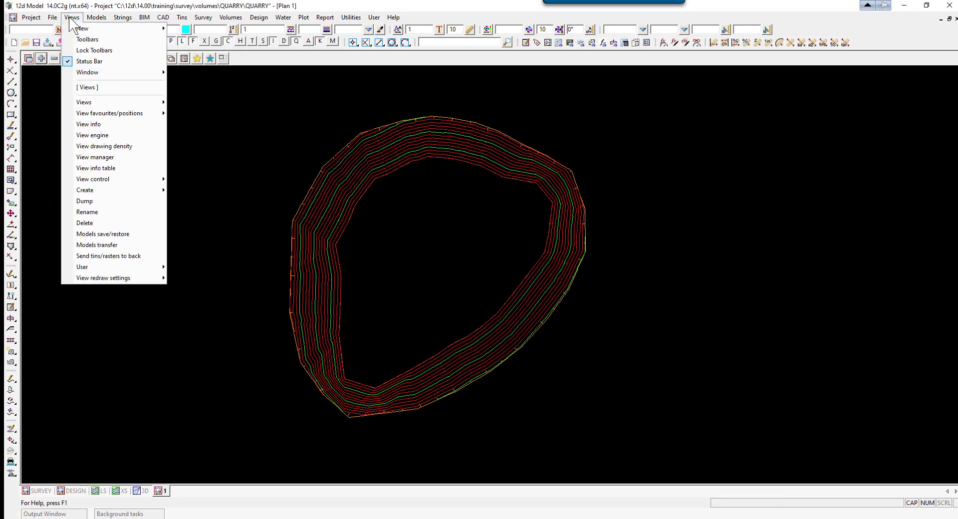
left_click(94, 232)
type("MAY SURVEY")
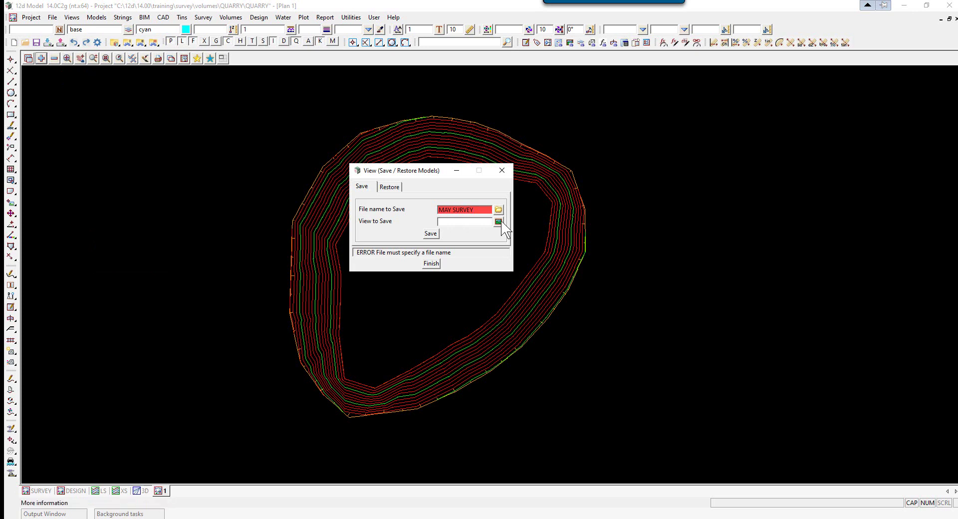
left_click(498, 222)
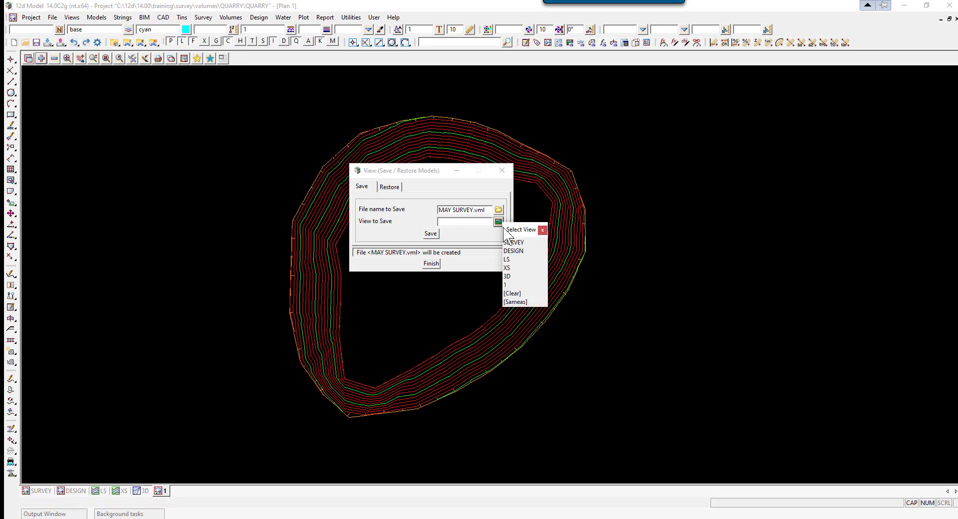
left_click(514, 284)
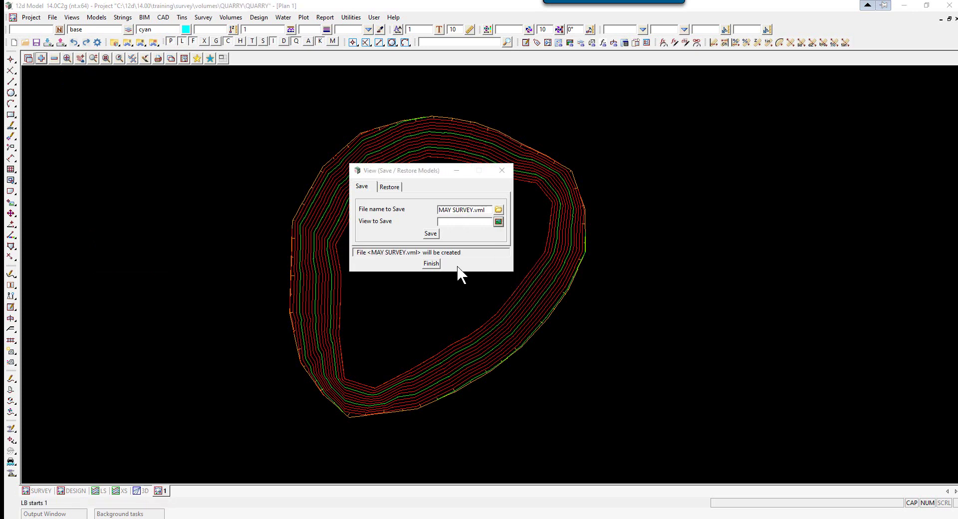
left_click(429, 234)
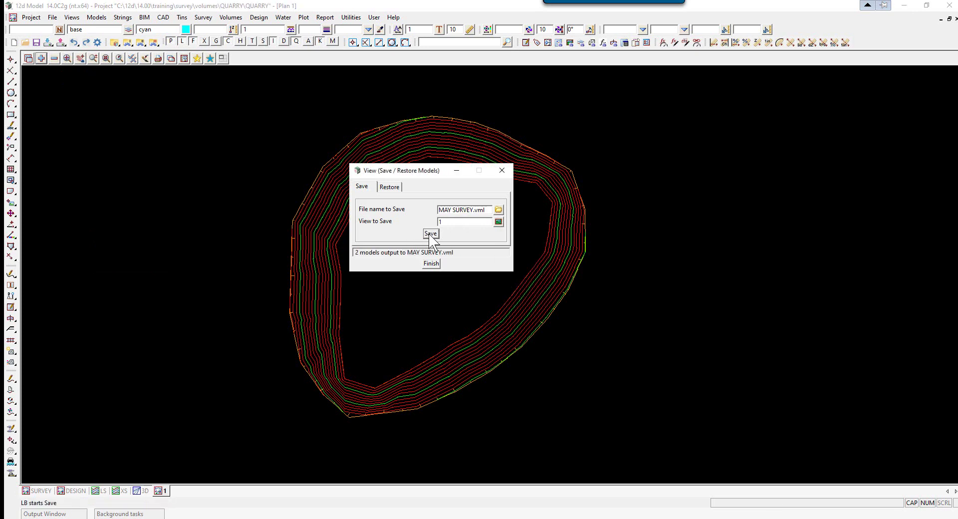
left_click(432, 264)
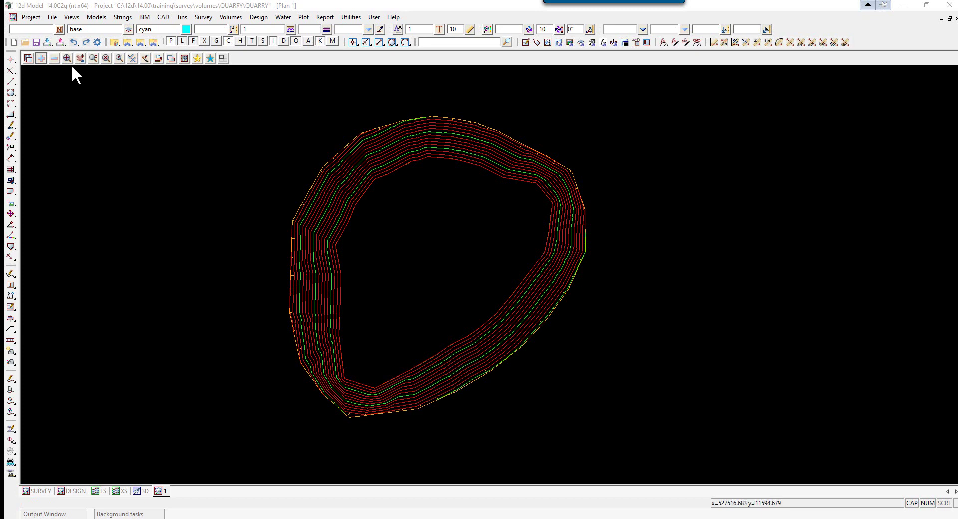
Swap 201705 SURFACE and tin 201705 in Plan 1 for tin 201703 and tin 201704.
left_click(54, 58)
left_click_drag(79, 106, 77, 147)
left_click(110, 424)
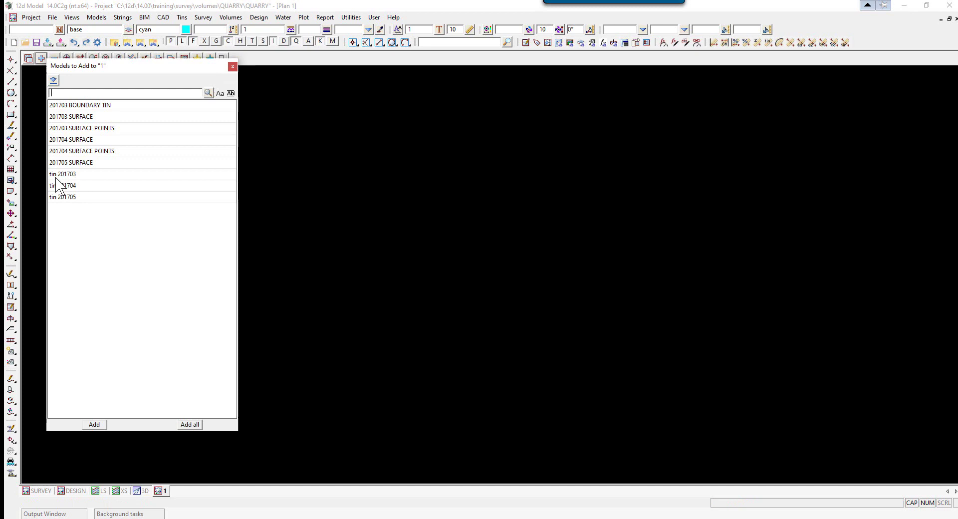
left_click_drag(63, 175, 64, 187)
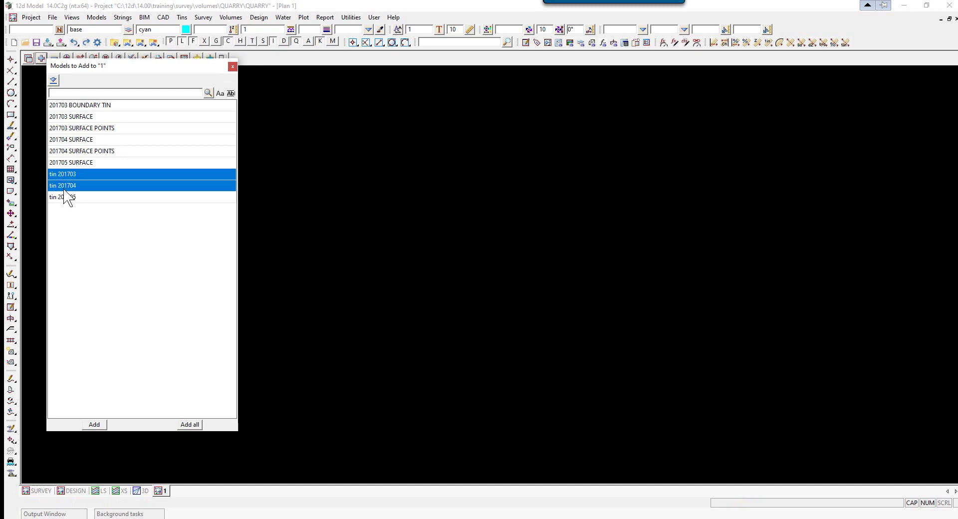
left_click(95, 425)
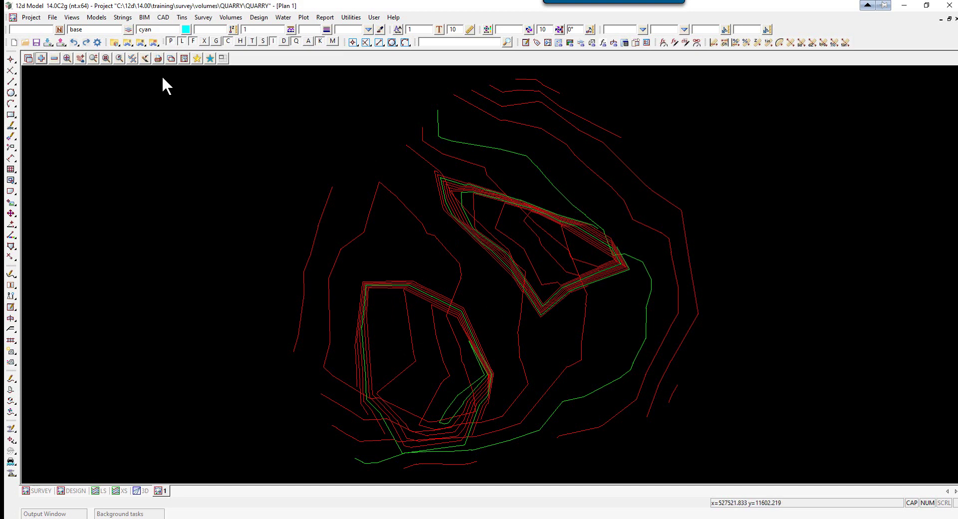
Turn Tin contours off and Tin solid on for view 1.
right_click(131, 59)
key("Escape")
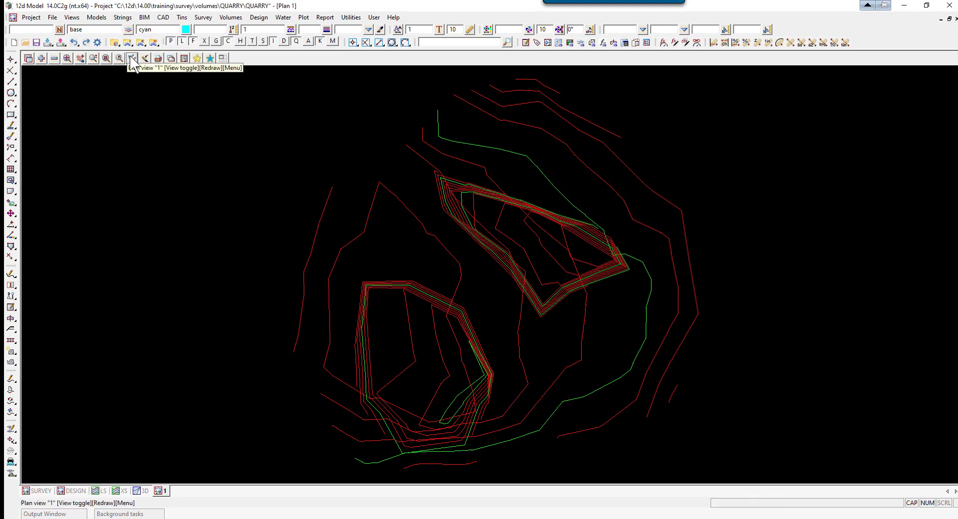
left_click(132, 59)
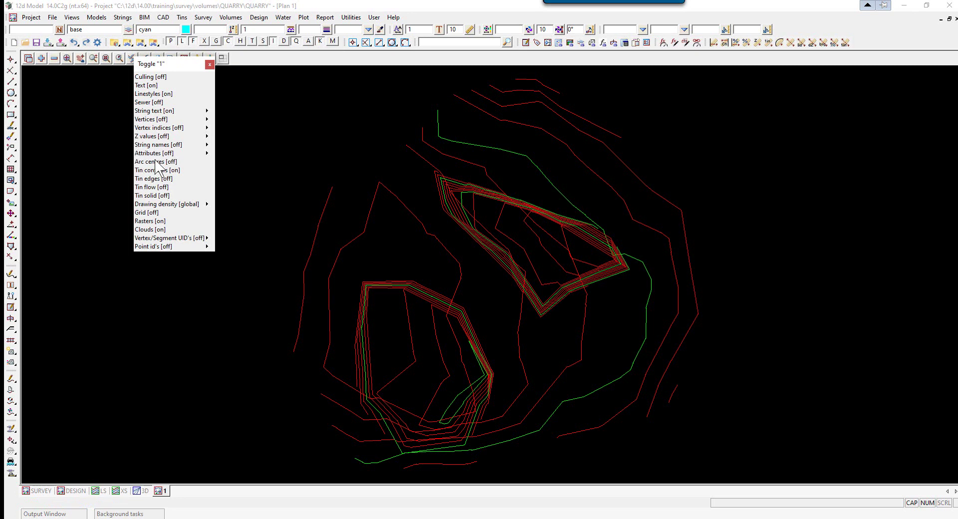
left_click(153, 170)
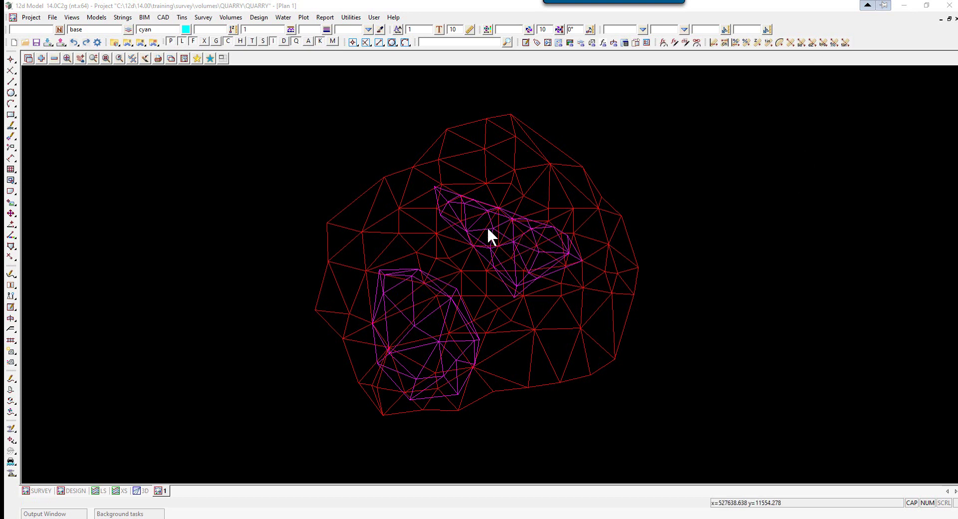
left_click(133, 58)
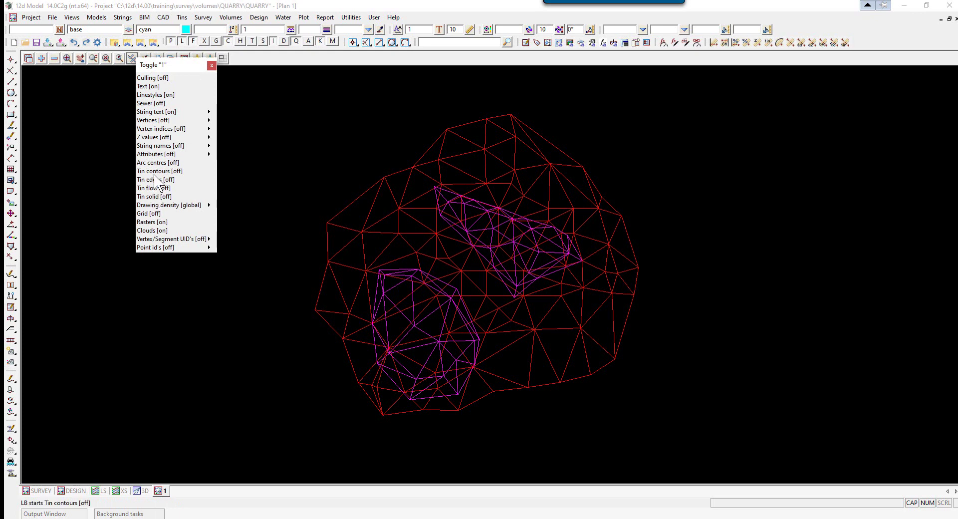
left_click(156, 197)
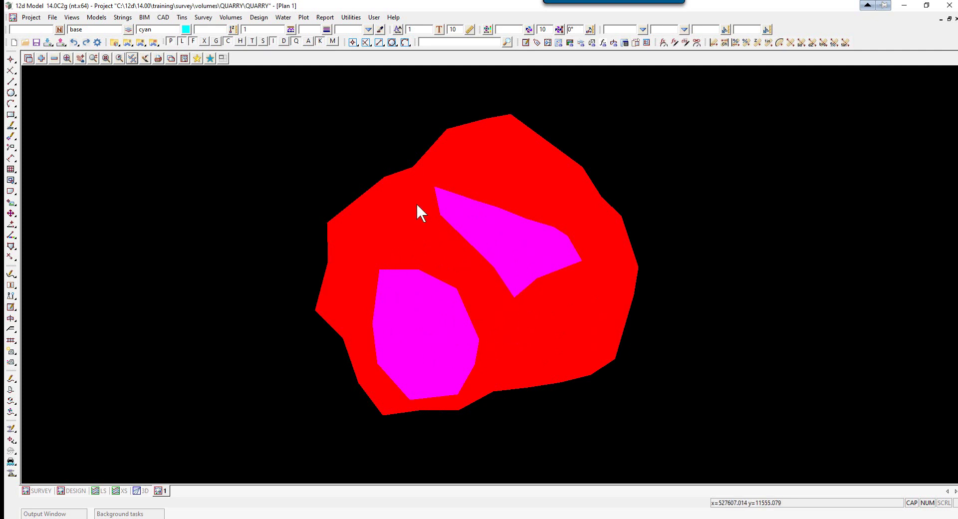
Add tin 201705 to plan view 1.
left_click(41, 59)
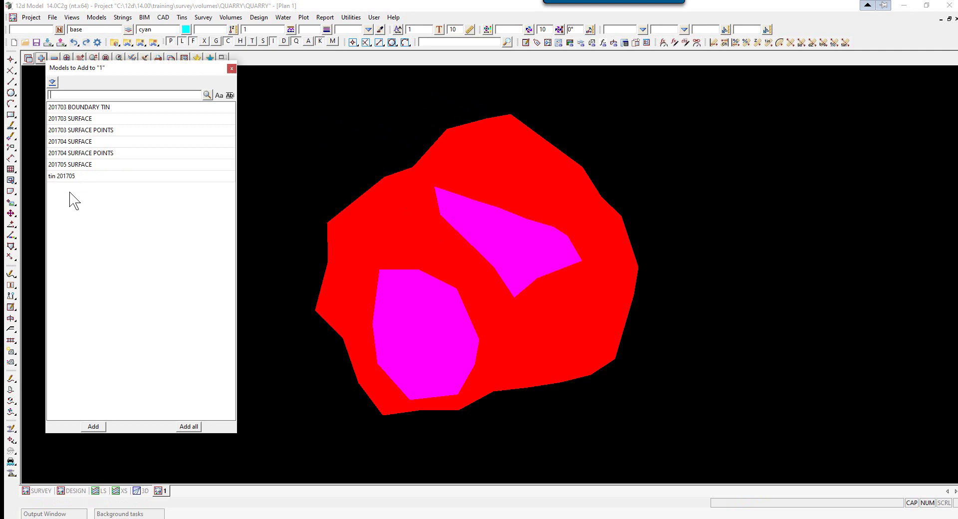
left_click(70, 176)
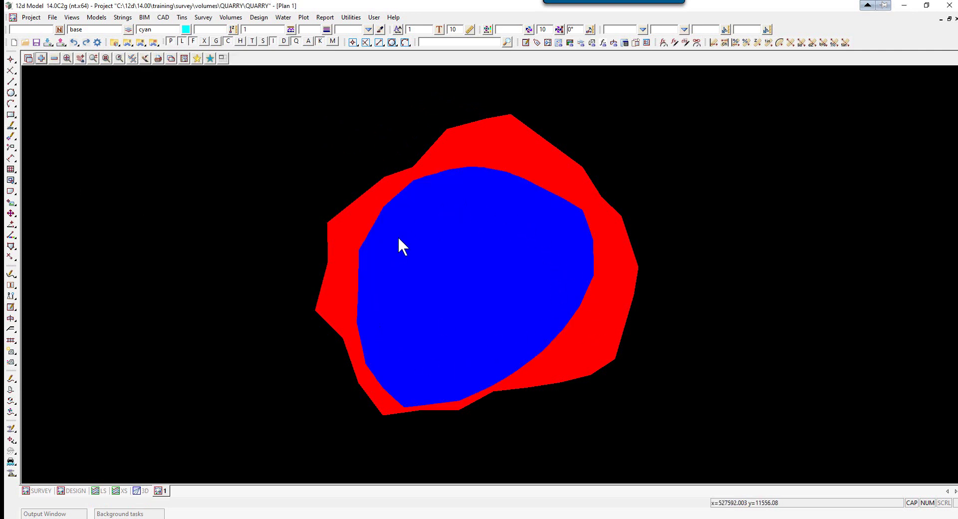
scroll(495, 232, "down", 2)
scroll(495, 232, "up", 1)
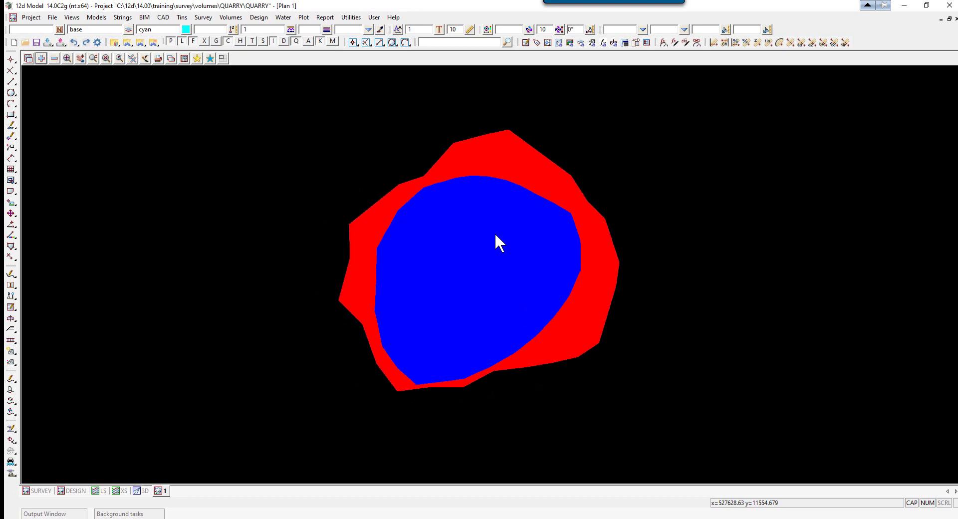
Reorder the models on view so tin 201704 is last and draws on top.
left_click(184, 58)
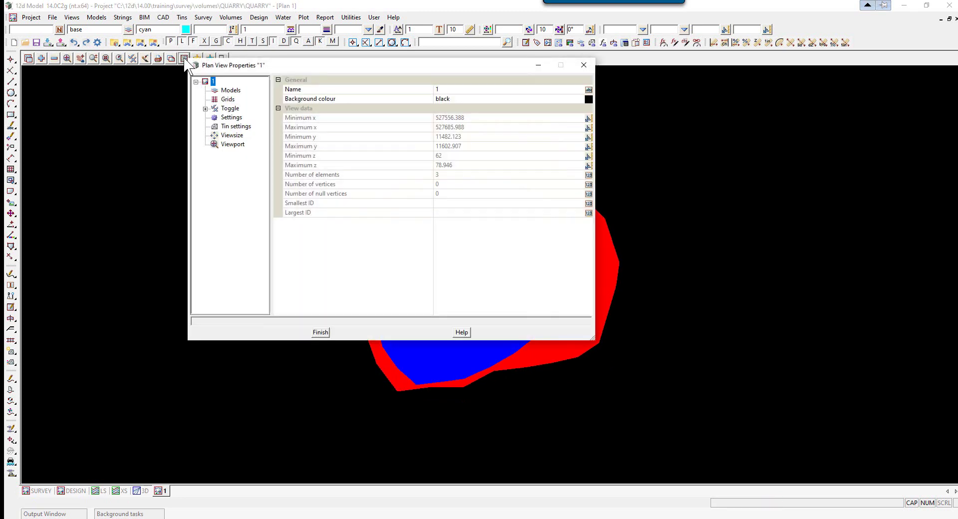
left_click(230, 91)
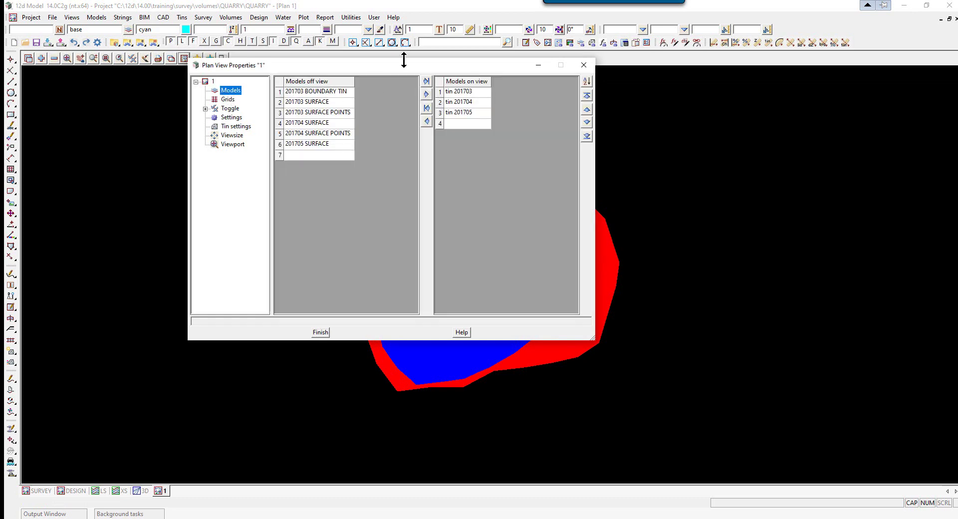
left_click_drag(391, 71, 207, 85)
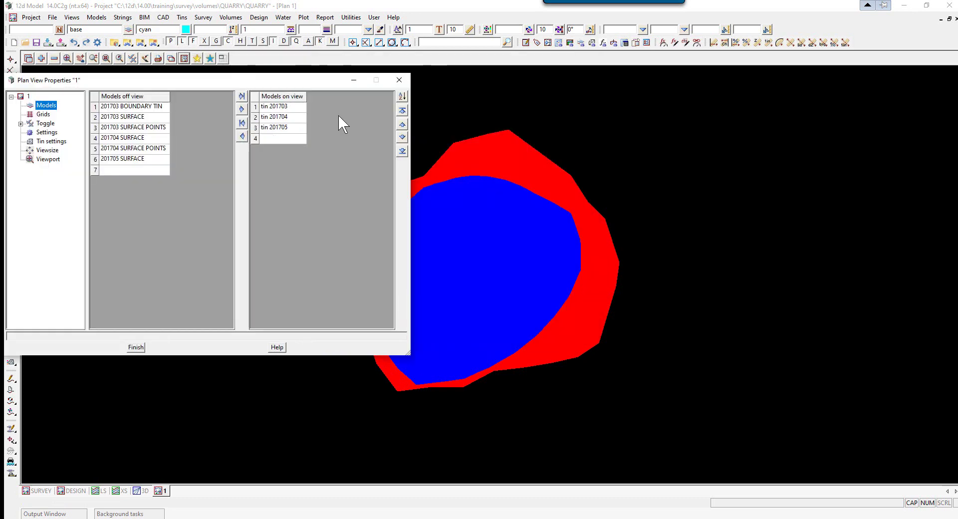
left_click(281, 118)
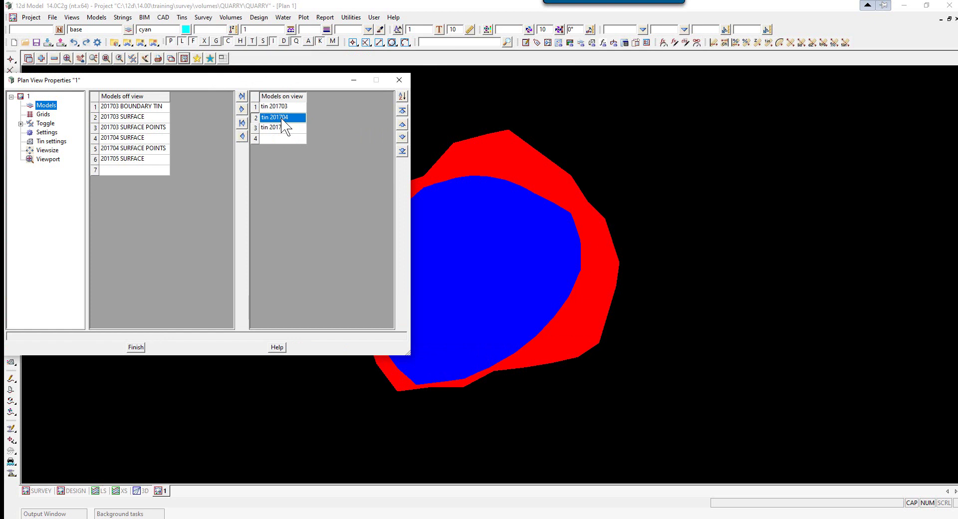
left_click(402, 151)
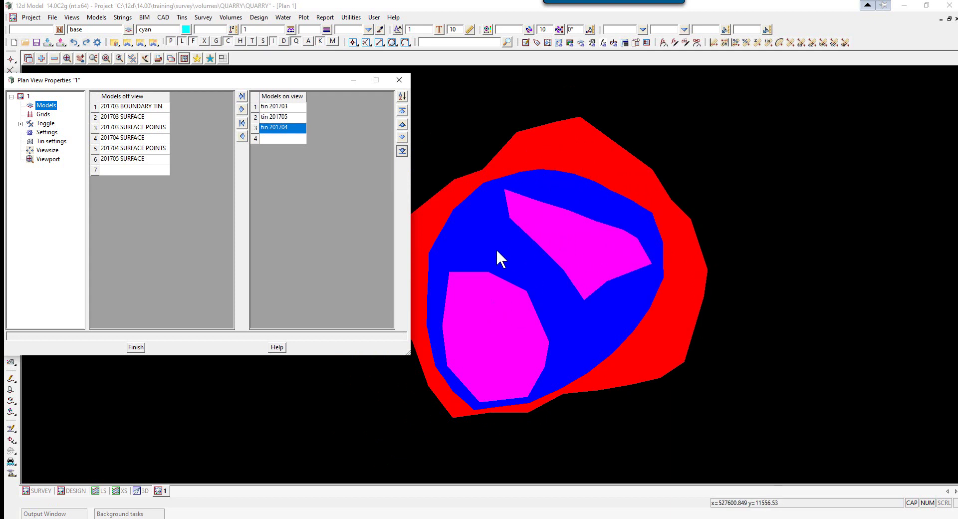
left_click(136, 347)
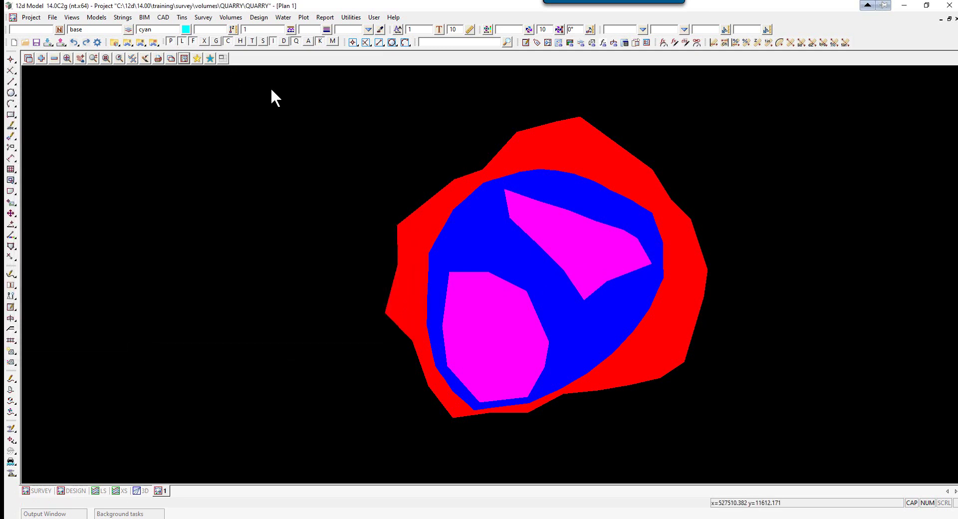
Switch the tins back to wireframe and remove all models from view 1.
left_click(132, 58)
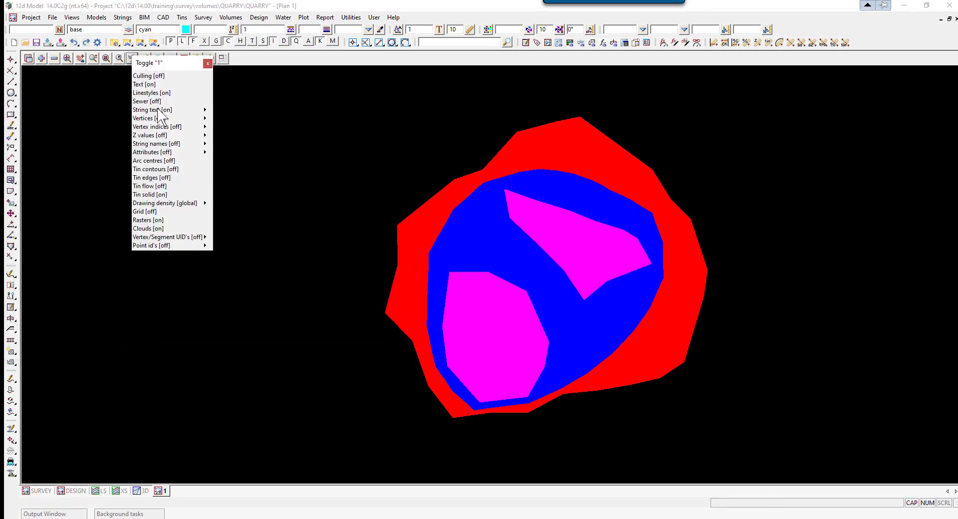
left_click(150, 194)
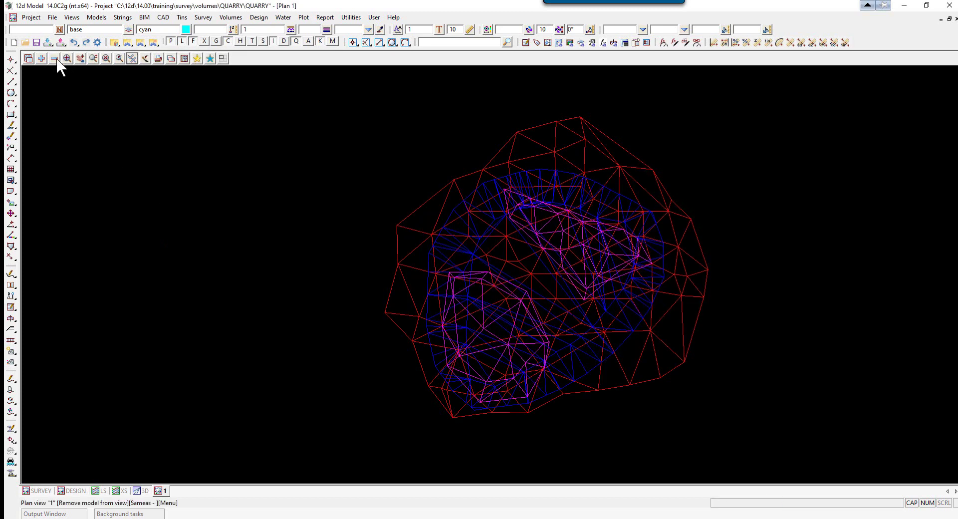
left_click(55, 58)
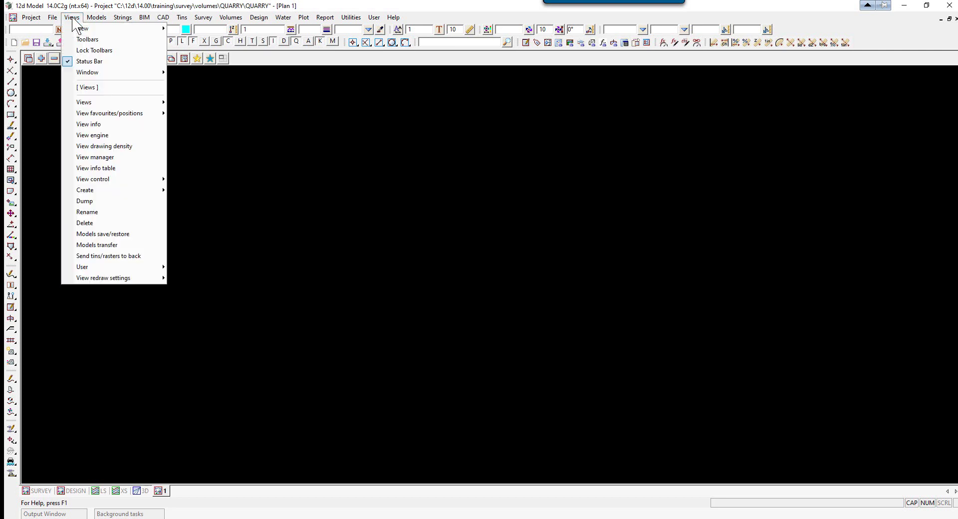
Restore the three April models from APRIL SURVEY.vml into view 1.
left_click(104, 234)
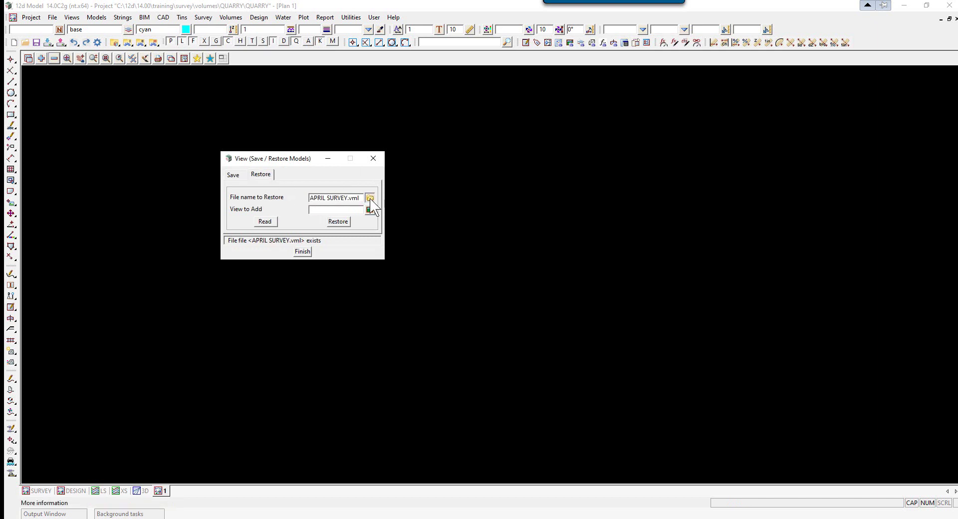
double_click(395, 229)
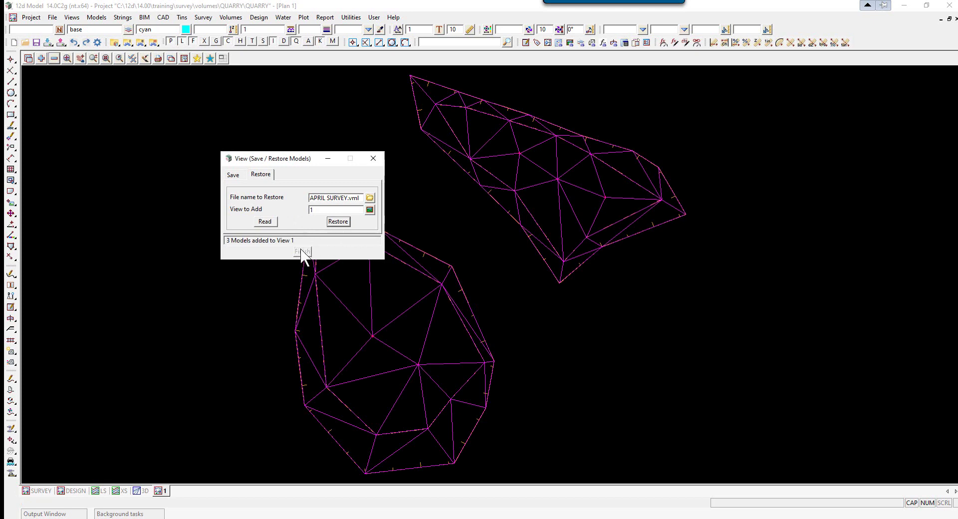
left_click(302, 252)
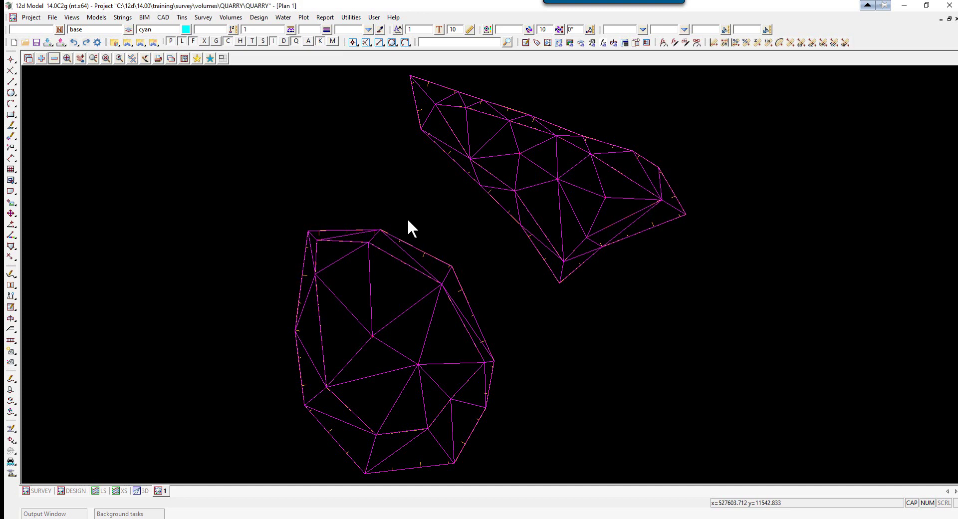
Start an exact tin-to-tin volume with original tin 201703 and new tin 201704.
left_click(232, 20)
left_click(262, 55)
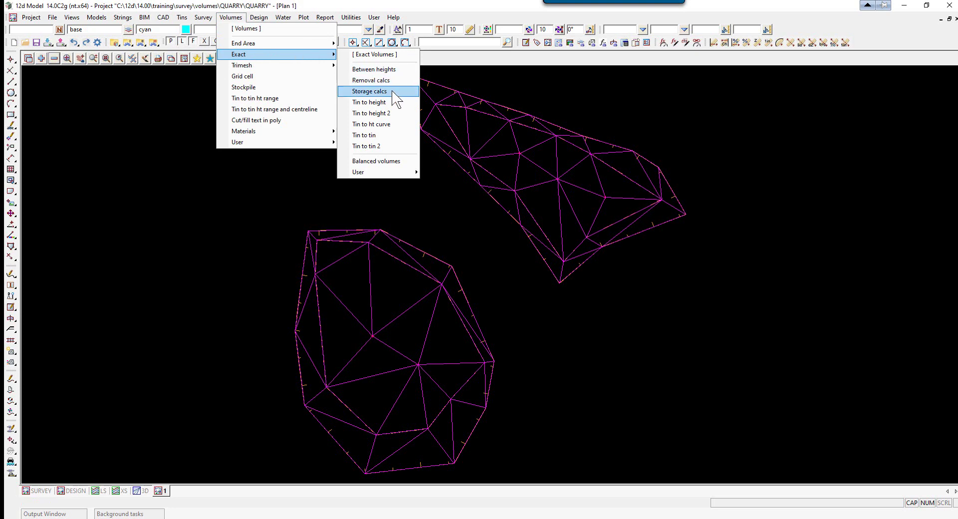
left_click(367, 135)
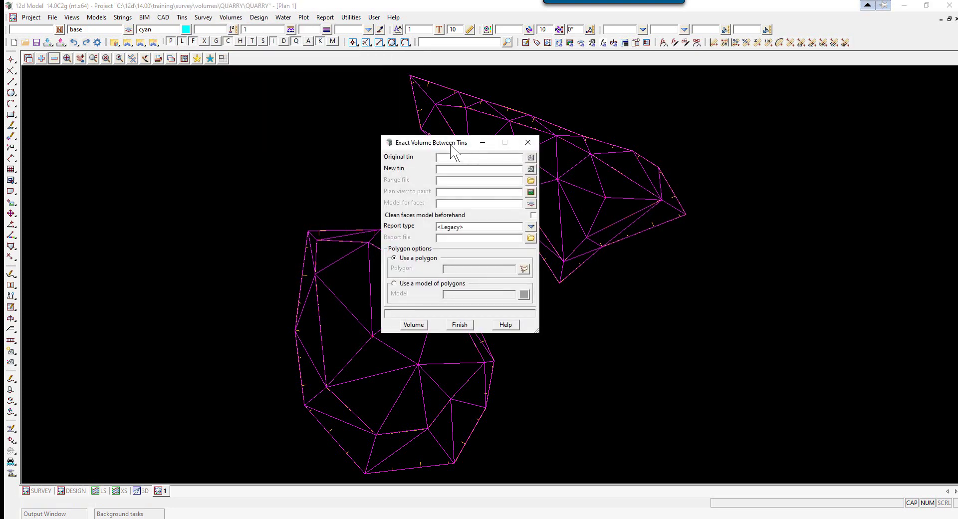
left_click_drag(453, 150, 146, 138)
left_click(223, 145)
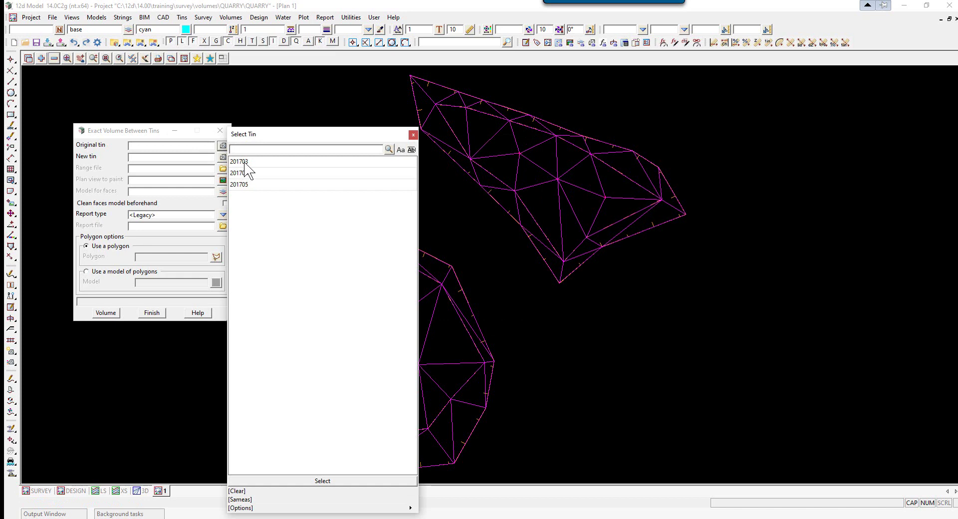
left_click(245, 164)
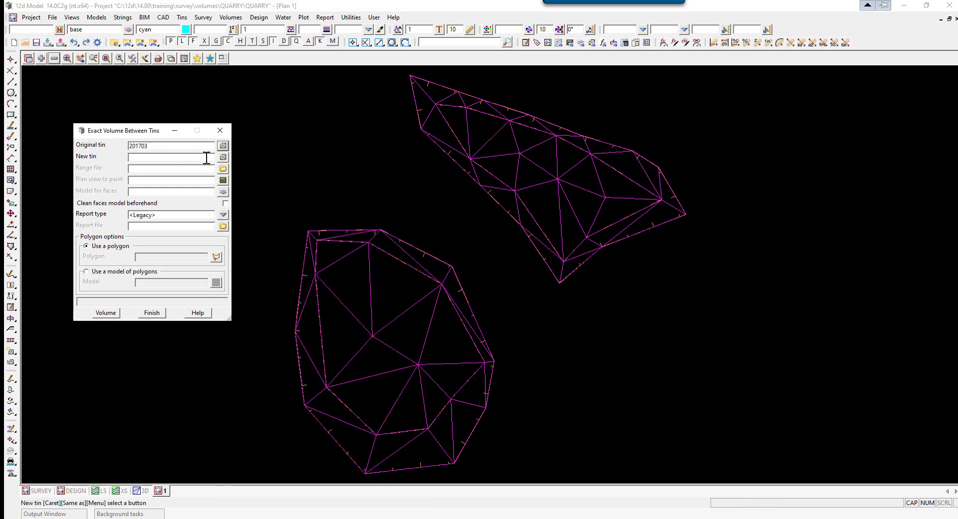
left_click(222, 158)
left_click(239, 174)
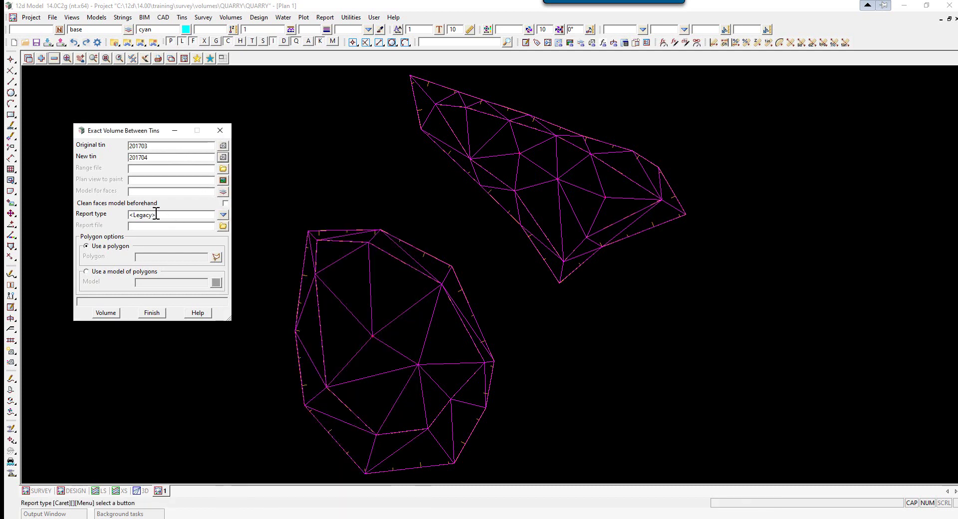
Output an html report named APRIL VOLUMES.html and calculate the volume.
left_click(223, 215)
left_click(241, 244)
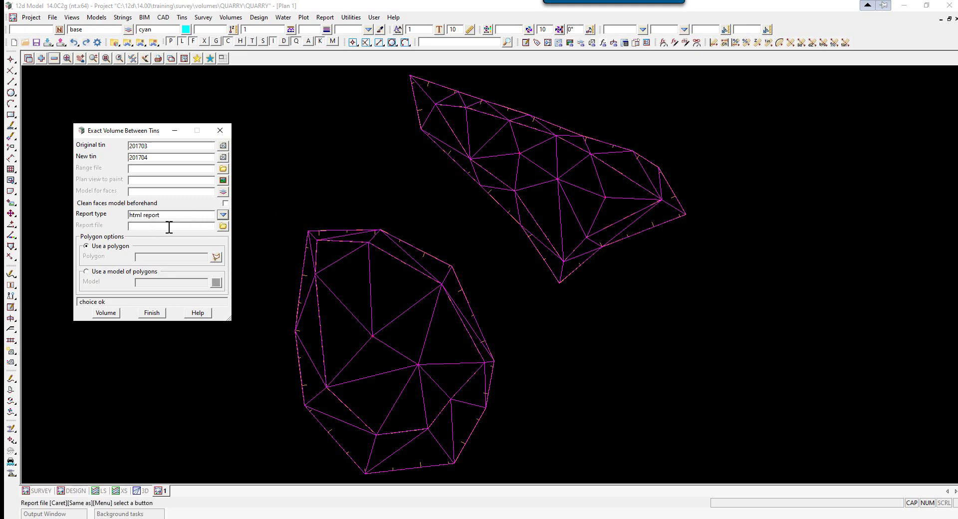
type("APRIL VOLUMES")
key("Return")
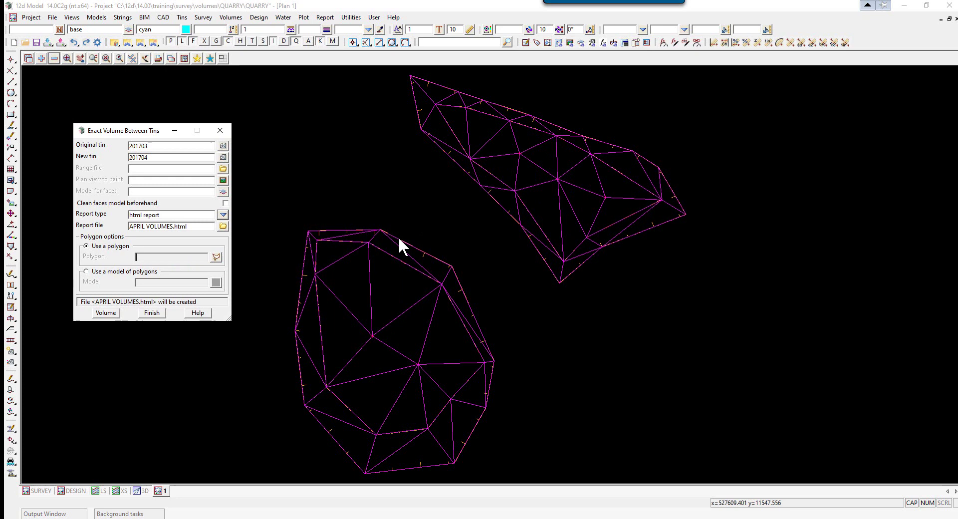
left_click(106, 313)
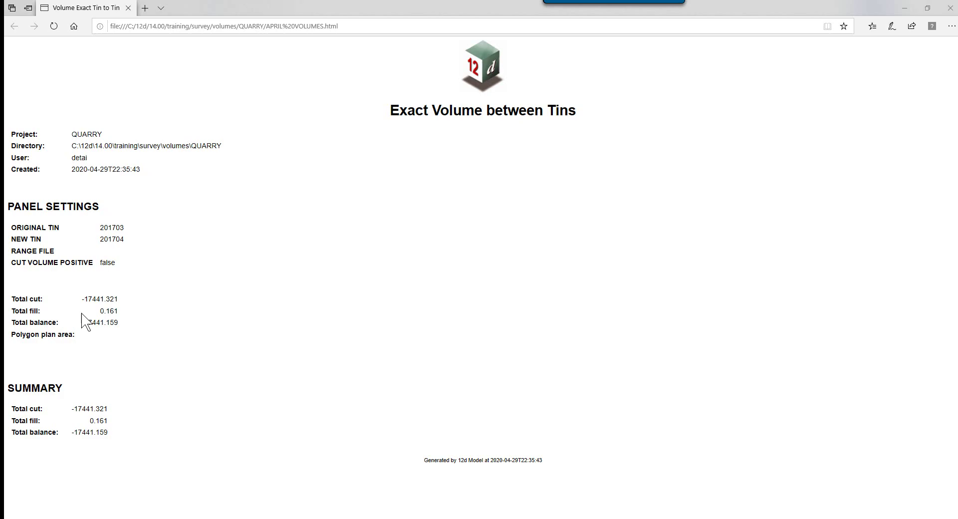
Close the APRIL VOLUMES report window and the Exact Volume Between Tins panel.
left_click(949, 8)
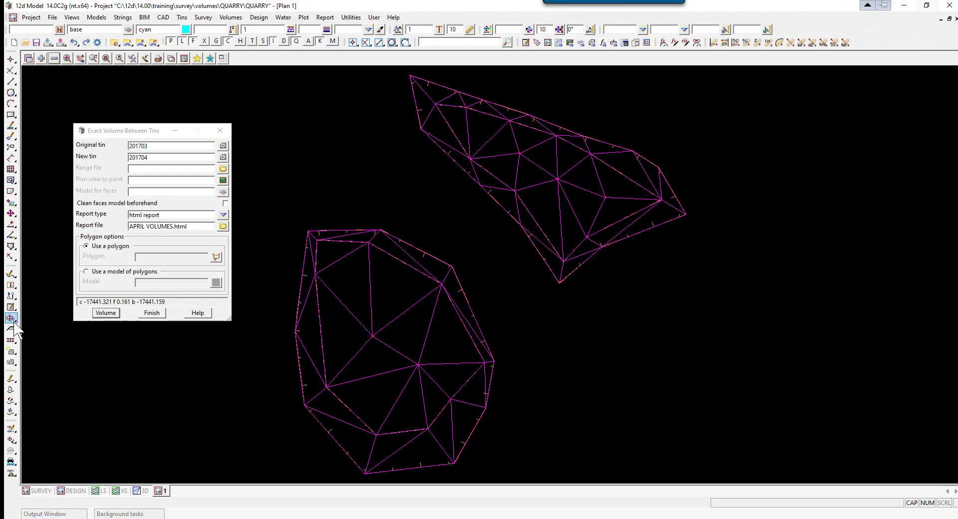
left_click(151, 313)
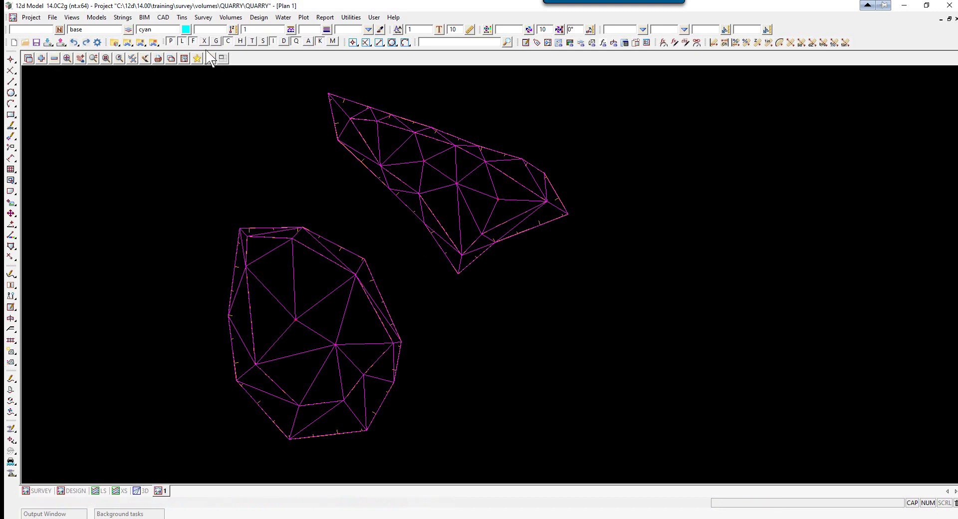
Start a new super tin named 201704 COMBINED.
left_click(182, 18)
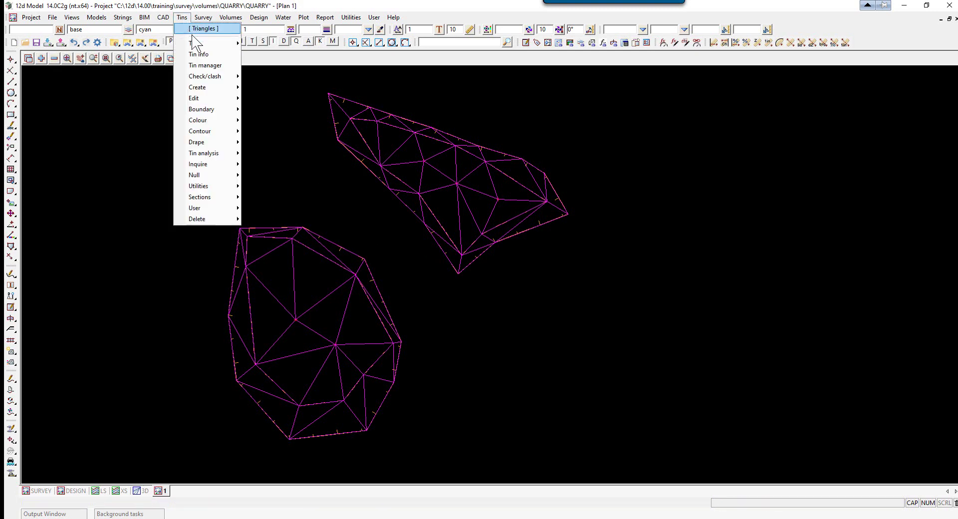
mouse_move(211, 89)
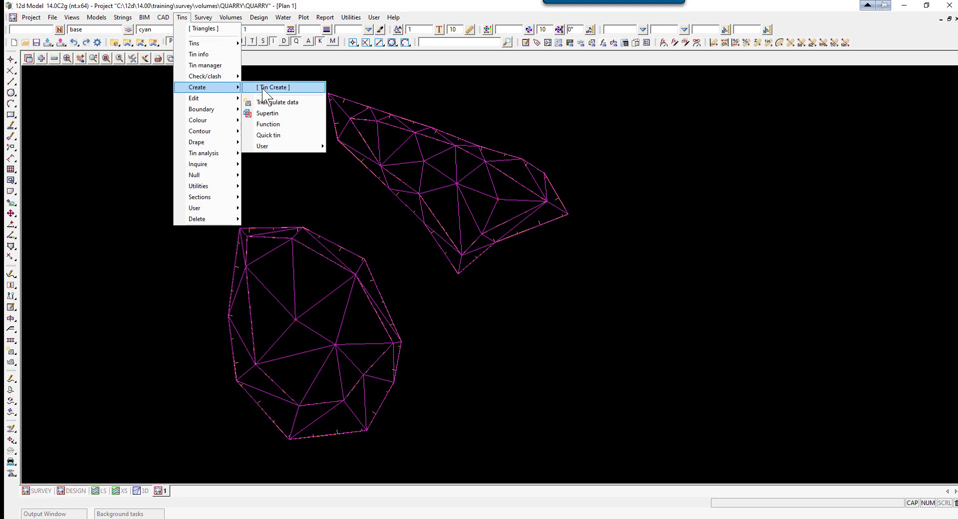
left_click(287, 113)
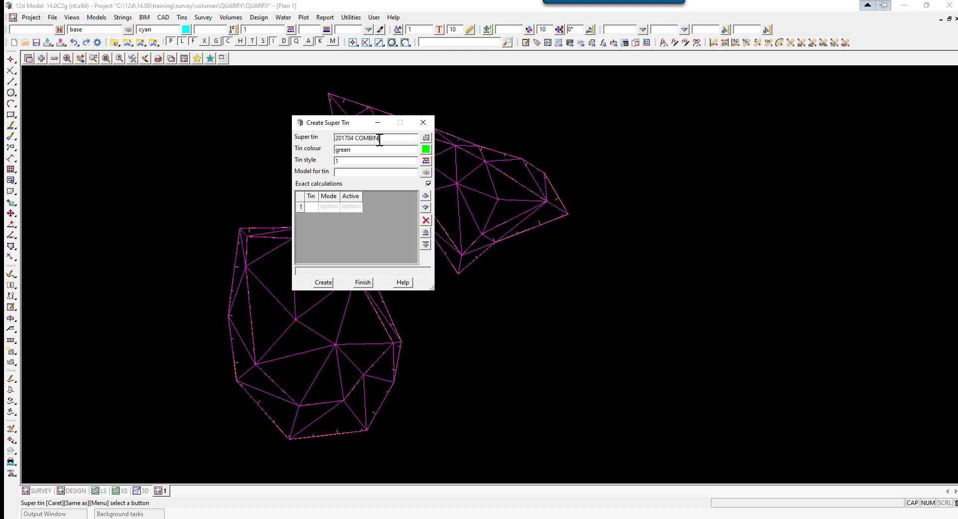
key("Return")
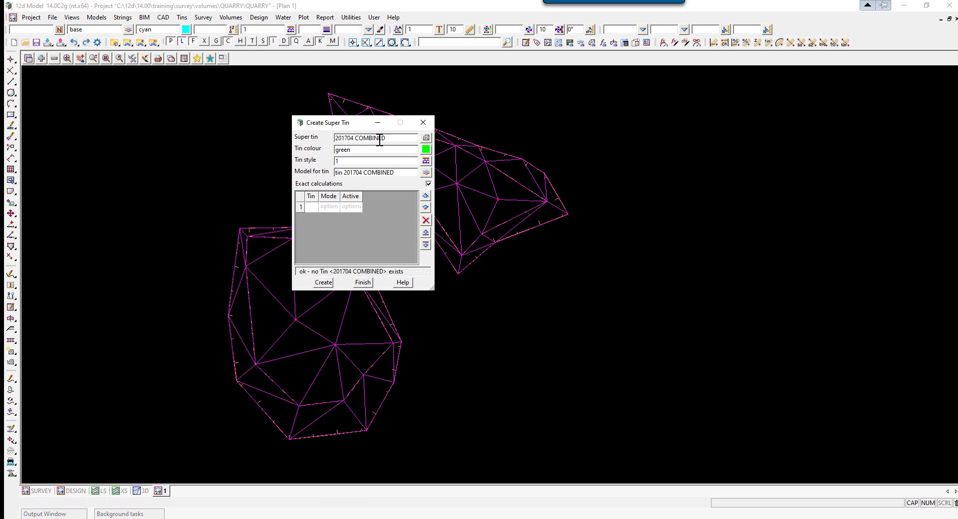
Add tin 201703 as the first entry with mode replace and active yes.
left_click(311, 206)
left_click(312, 206)
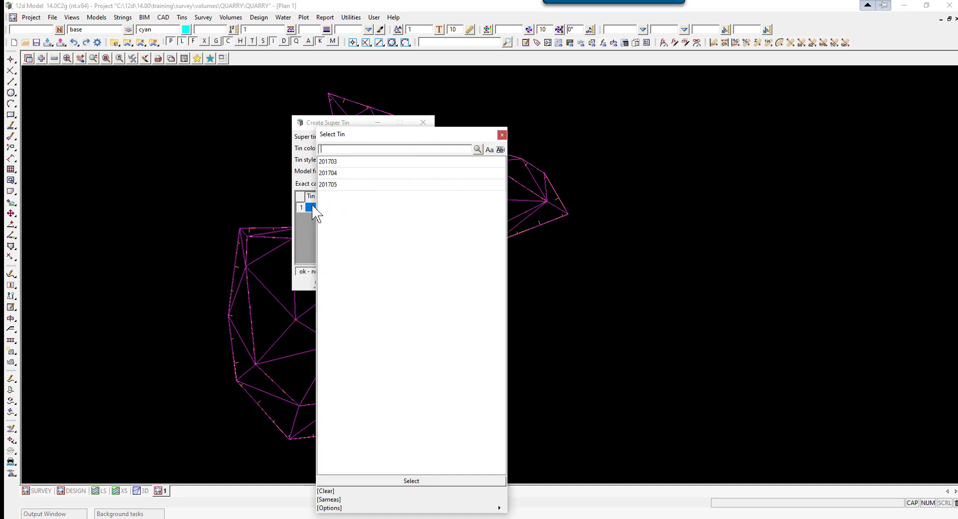
left_click(330, 162)
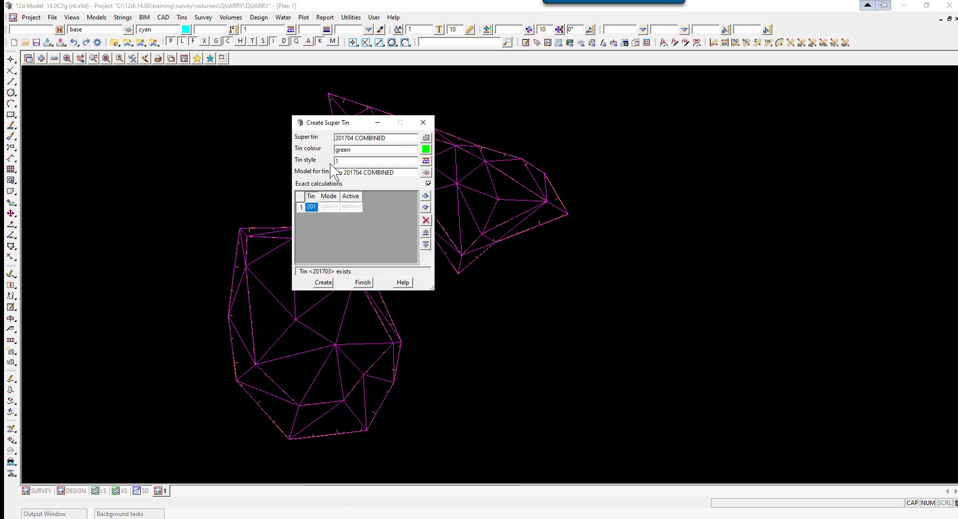
left_click(329, 207)
left_click(329, 207)
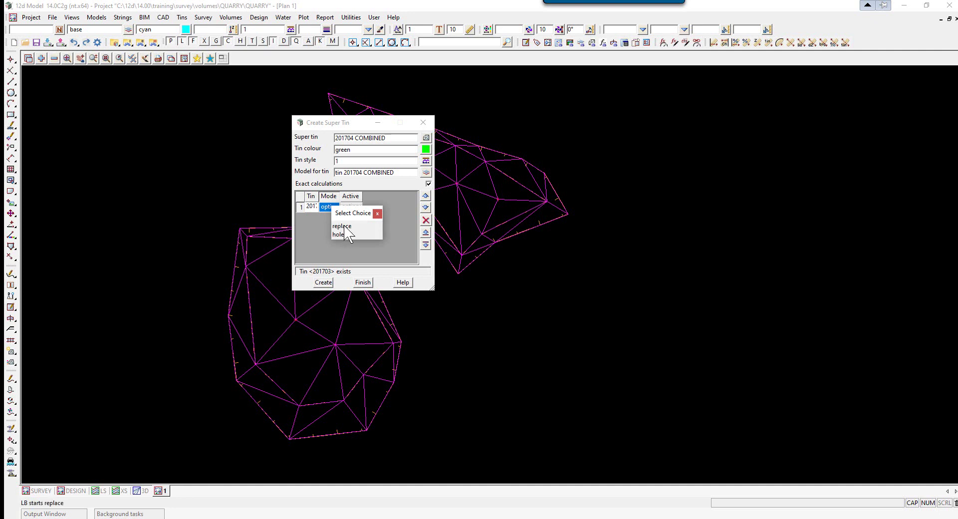
left_click(341, 226)
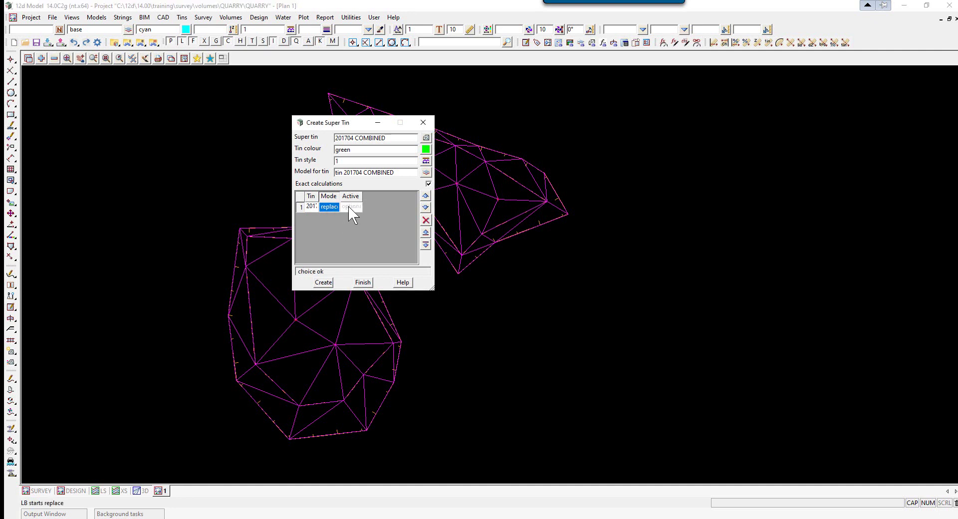
left_click(350, 208)
left_click(349, 207)
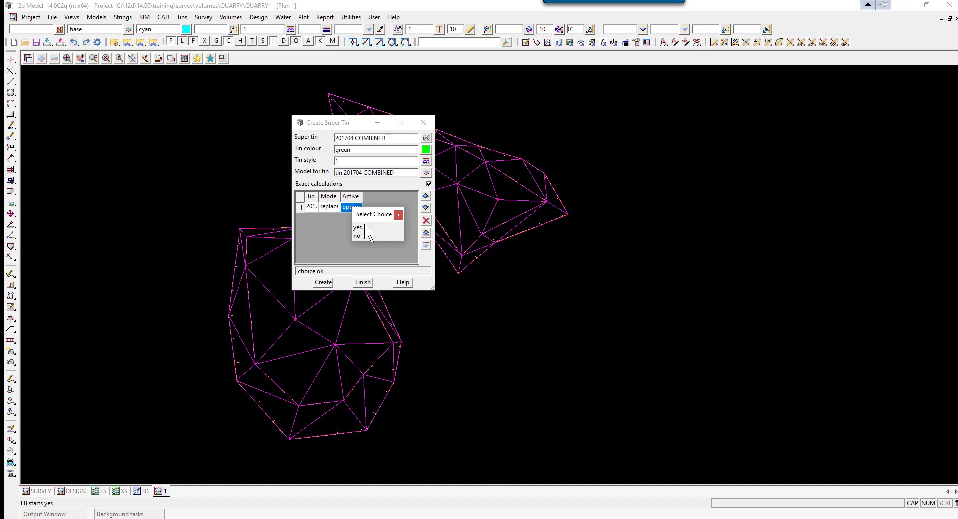
left_click(360, 227)
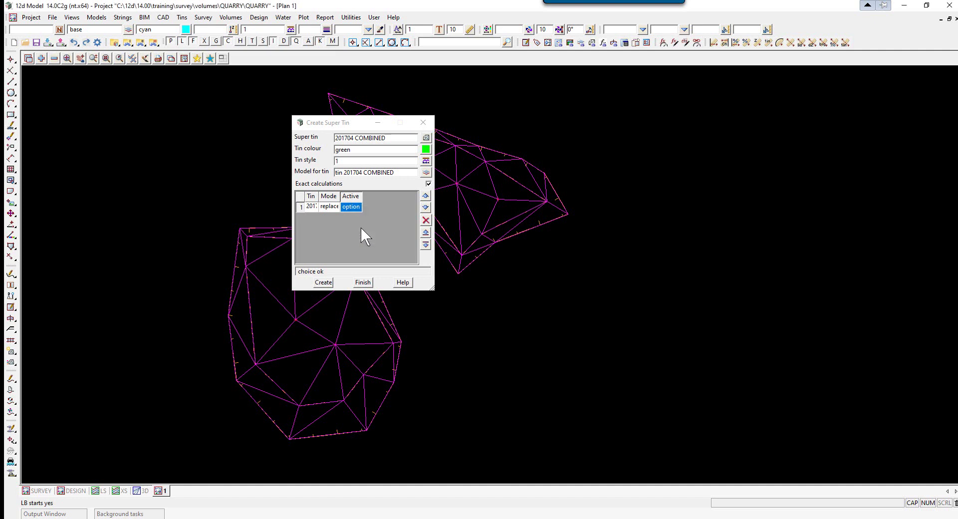
Add tin 201704 with mode replace and active yes, then create the super tin.
left_click(425, 244)
left_click(311, 218)
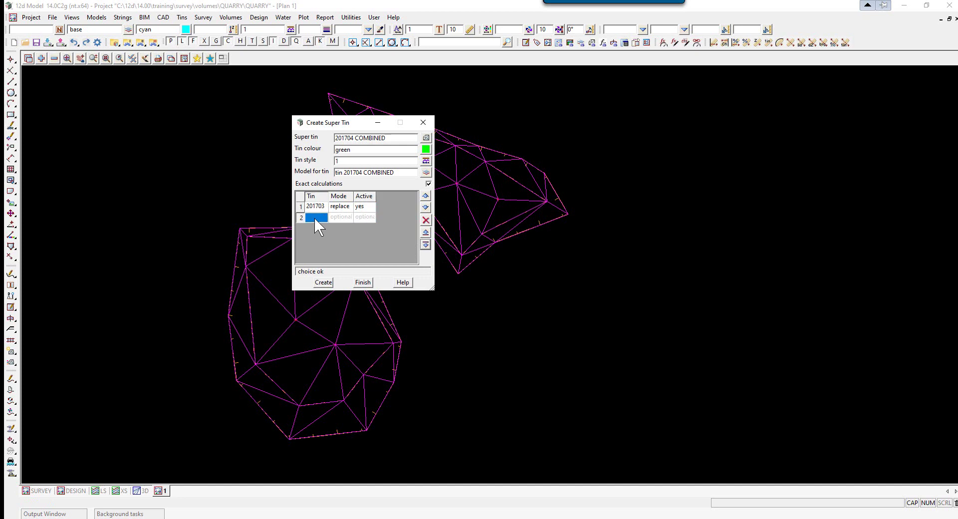
left_click(313, 219)
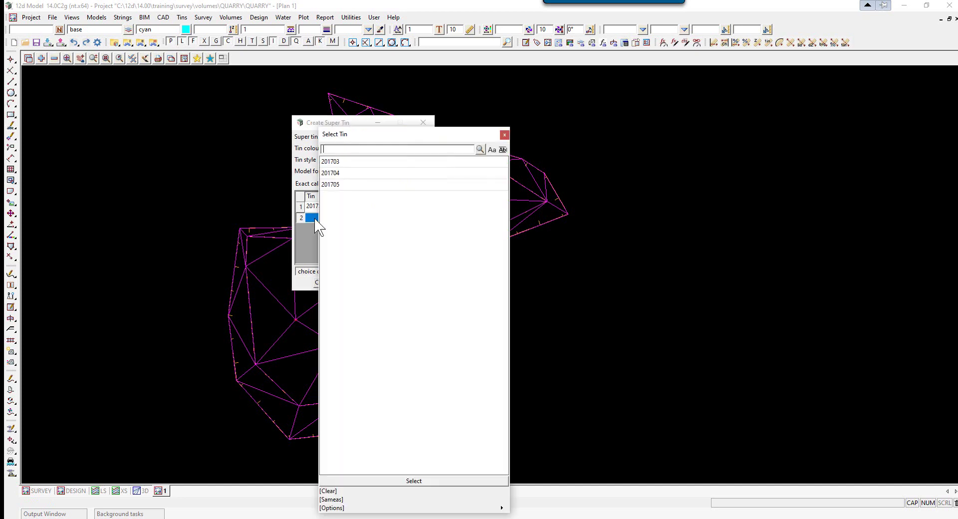
left_click(334, 173)
left_click(340, 217)
left_click(341, 217)
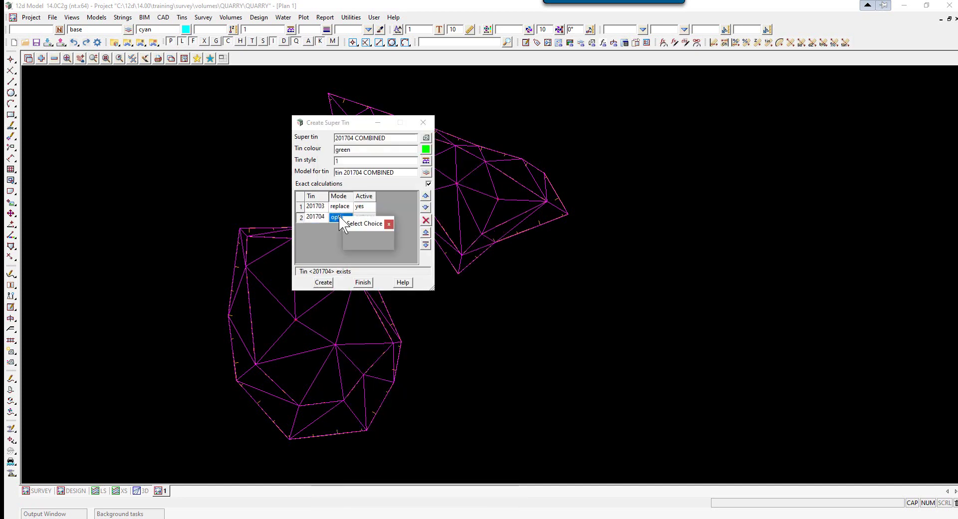
left_click(352, 236)
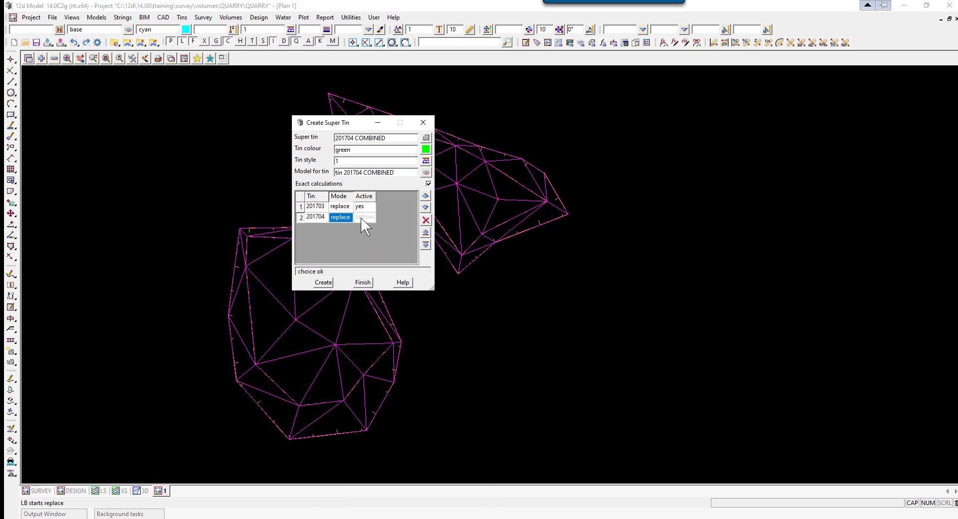
left_click(364, 224)
left_click(370, 238)
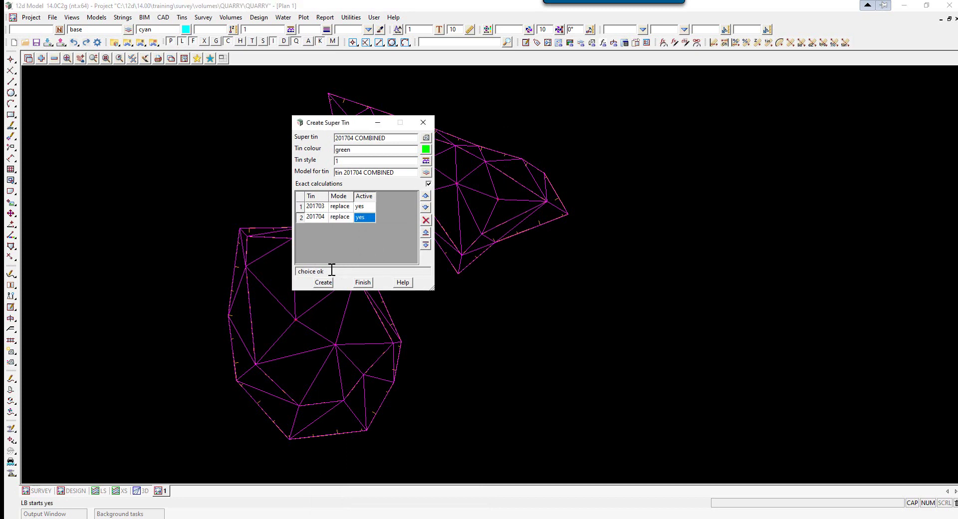
left_click(323, 283)
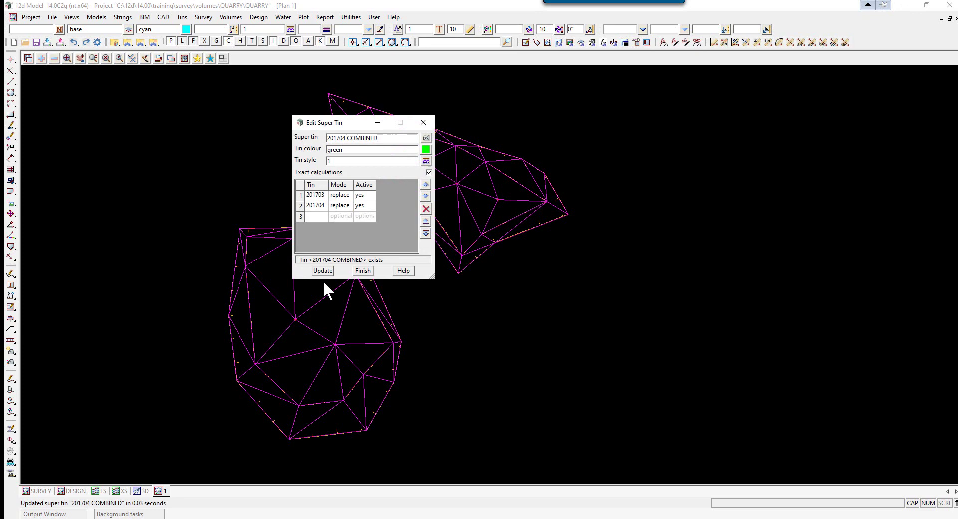
Add tin 201704 COMBINED to the 3D view and orbit to inspect it.
left_click(362, 271)
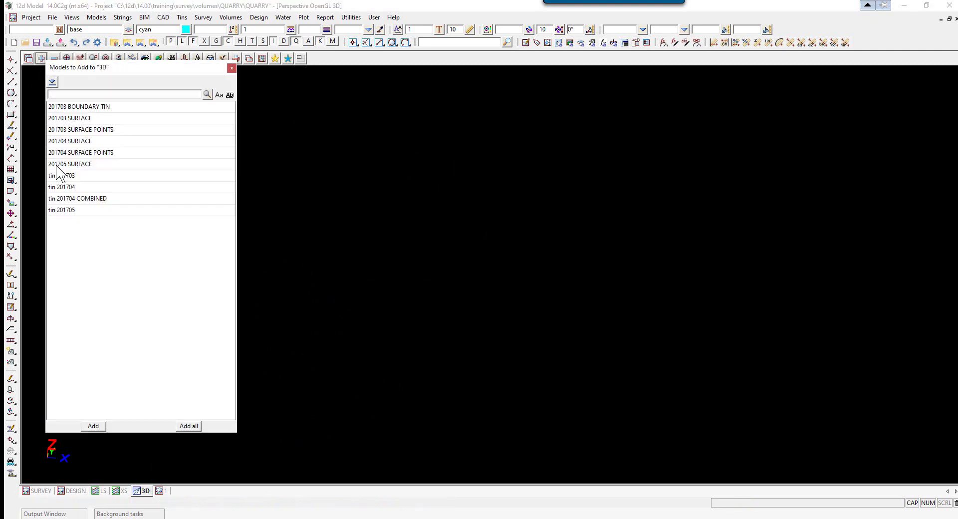
left_click(102, 204)
double_click(103, 199)
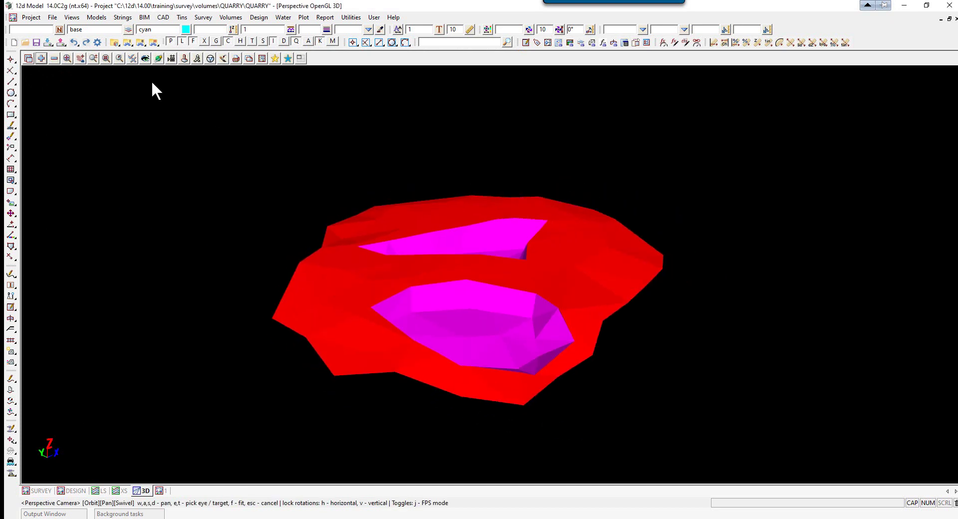
left_click(158, 58)
left_click_drag(398, 248, 301, 309)
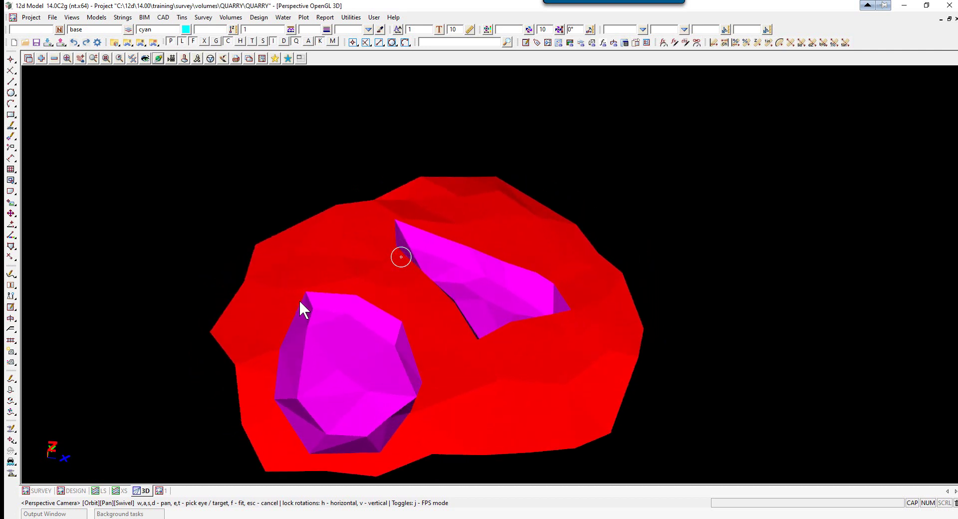
mouse_move(443, 333)
left_mouse_down()
mouse_move(508, 295)
mouse_move(378, 306)
mouse_move(440, 293)
mouse_move(452, 309)
left_mouse_up()
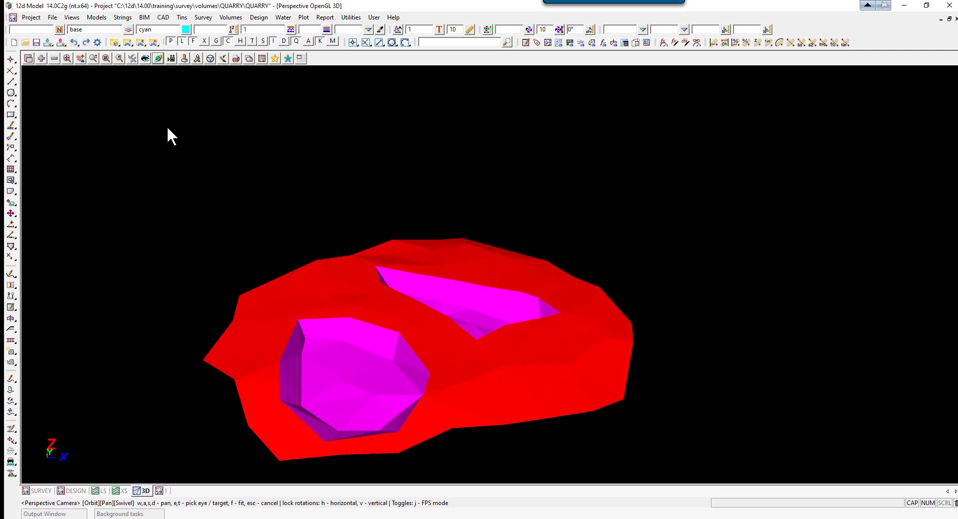
Remove all models from plan view 1.
left_click(160, 491)
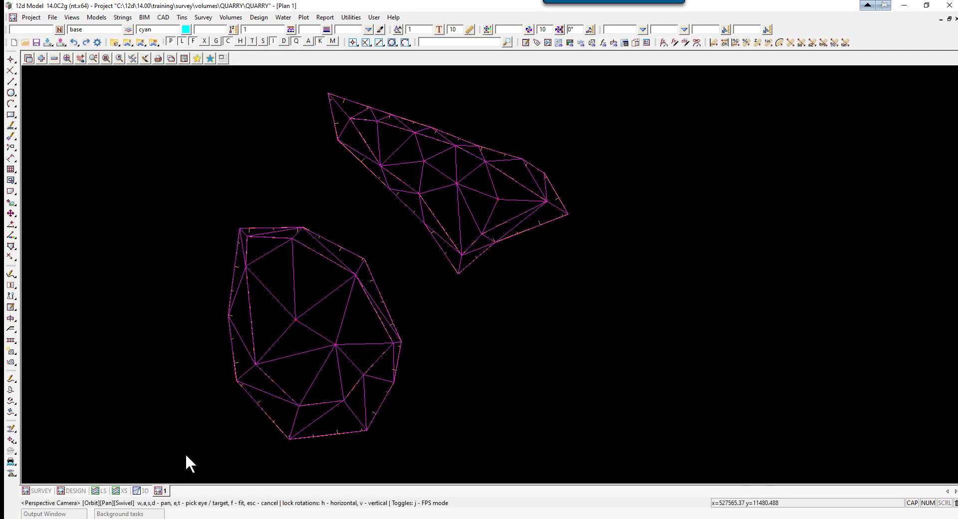
left_click(53, 59)
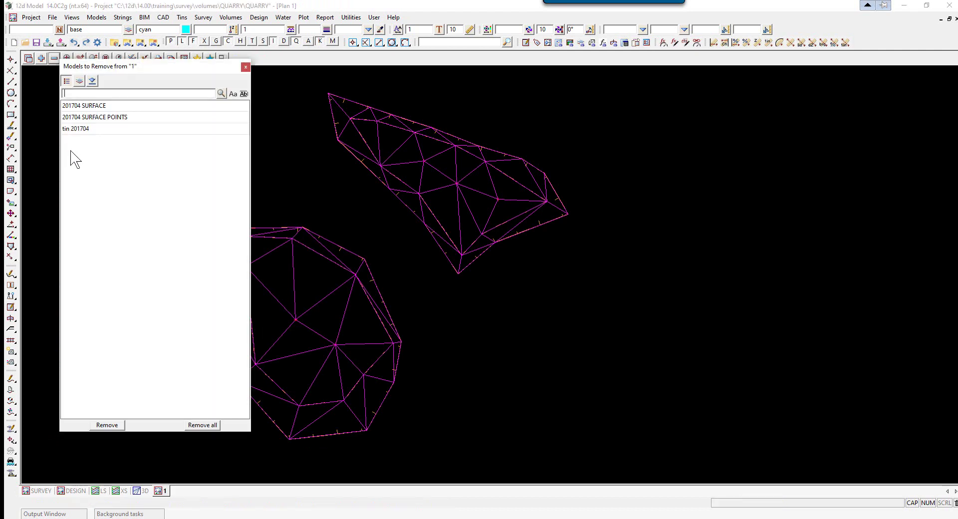
left_click(202, 424)
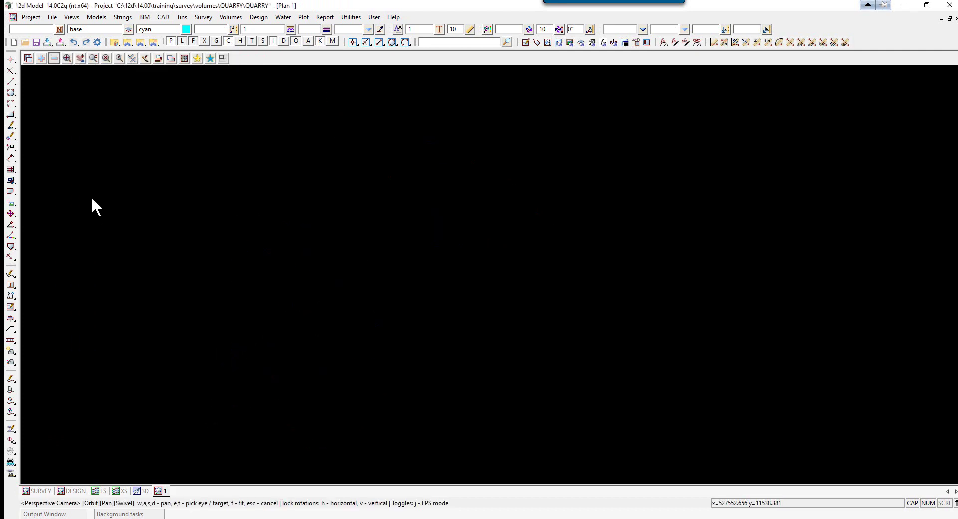
Restore the models from MAY SURVEY.vml into view 1 and close the restore panel.
left_click(71, 17)
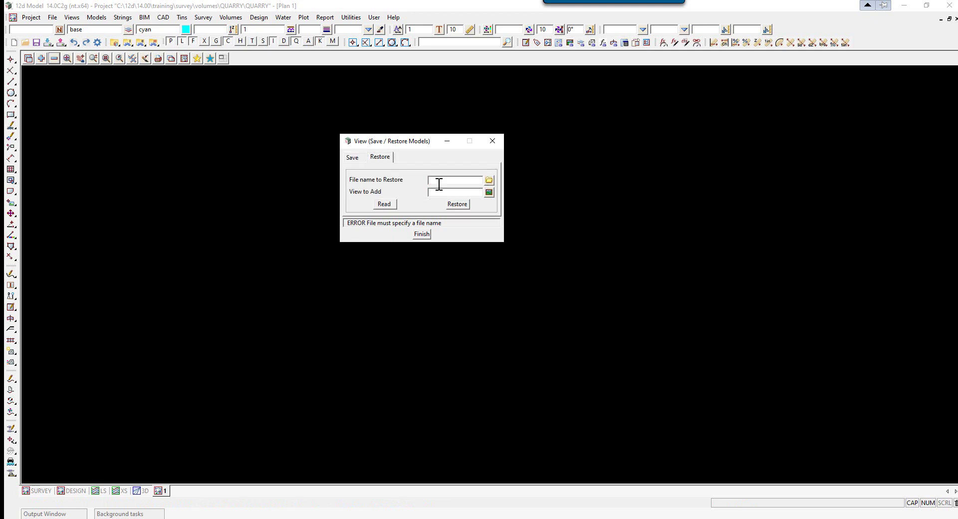
left_click(489, 180)
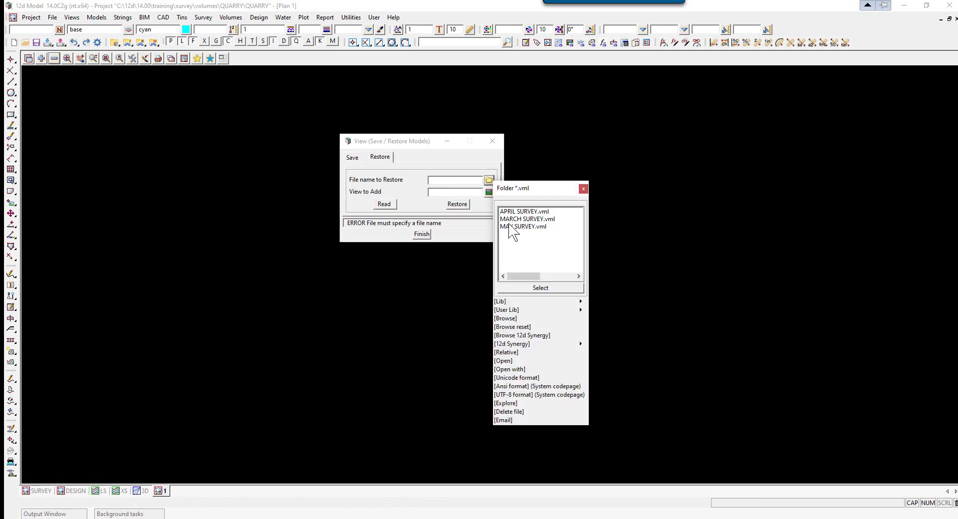
double_click(512, 227)
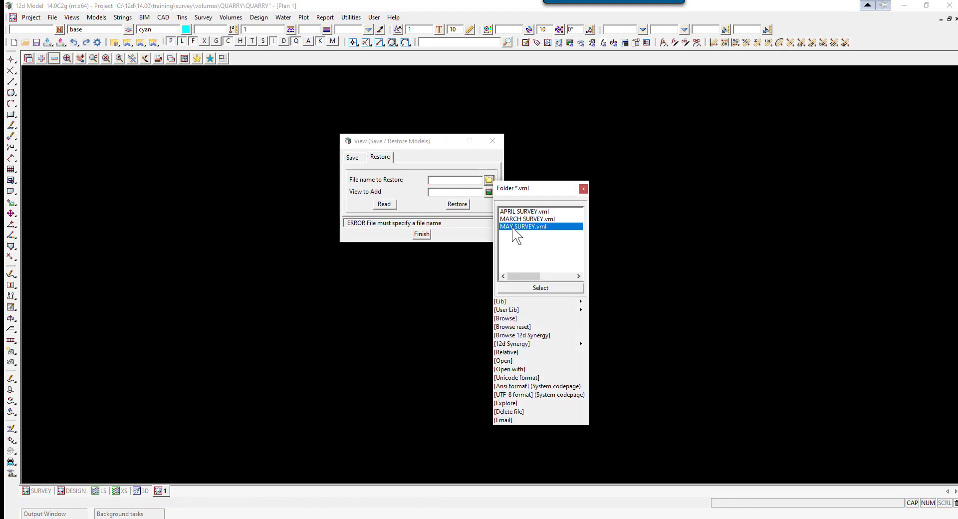
left_click(489, 192)
double_click(502, 255)
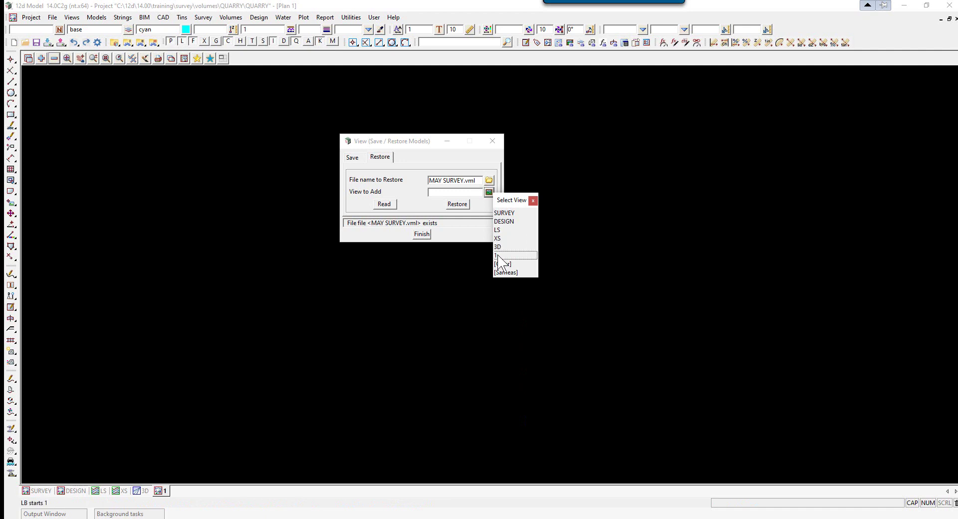
left_click(384, 204)
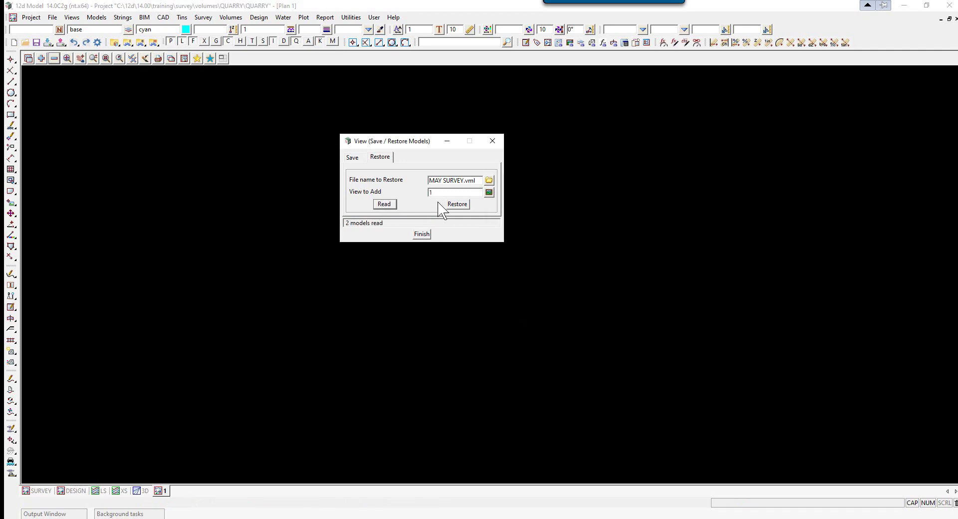
left_click(458, 204)
left_click(422, 234)
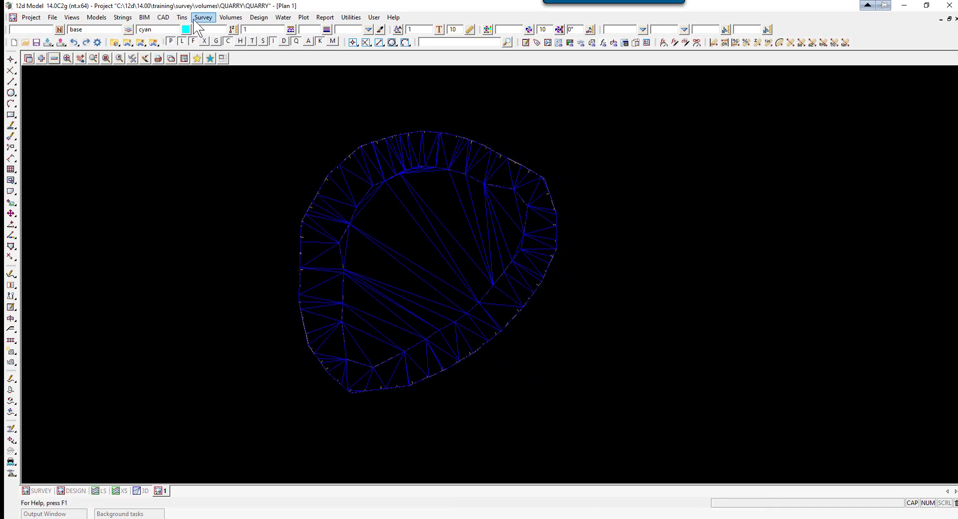
Start an exact tin-to-tin volume with original 201704 COMBINED and new tin 201705.
left_click(229, 19)
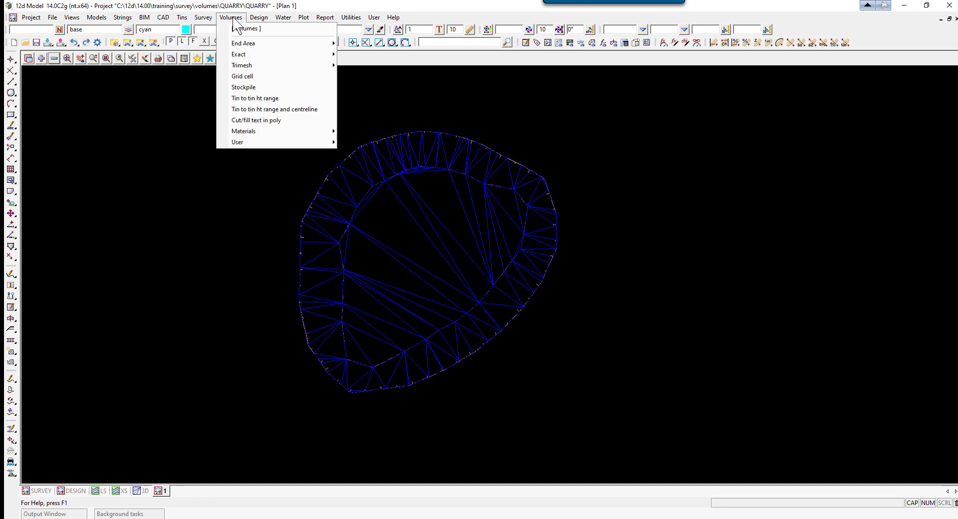
mouse_move(242, 54)
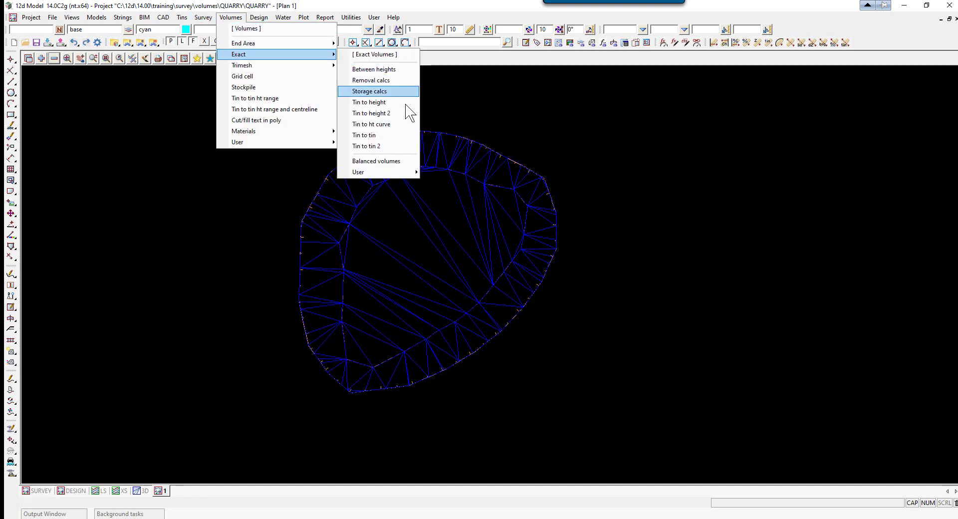
left_click(400, 137)
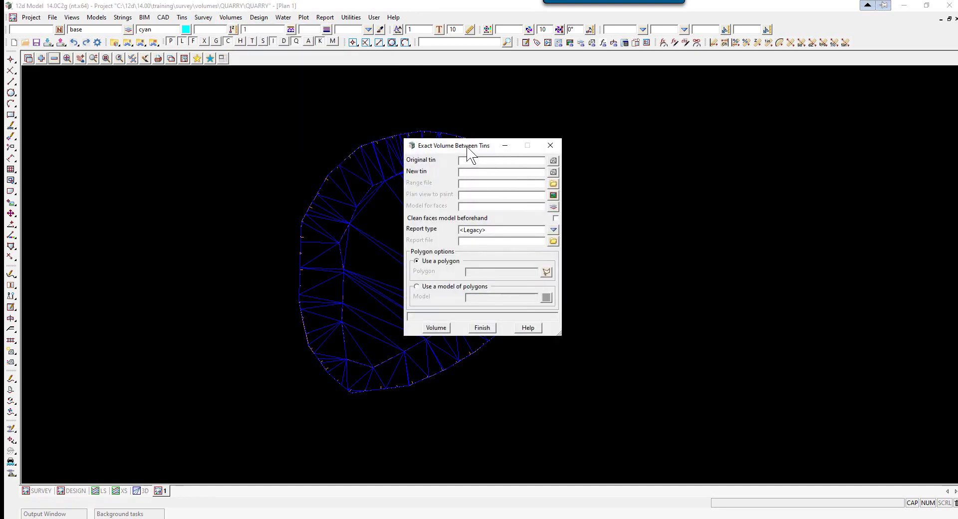
left_click(762, 140)
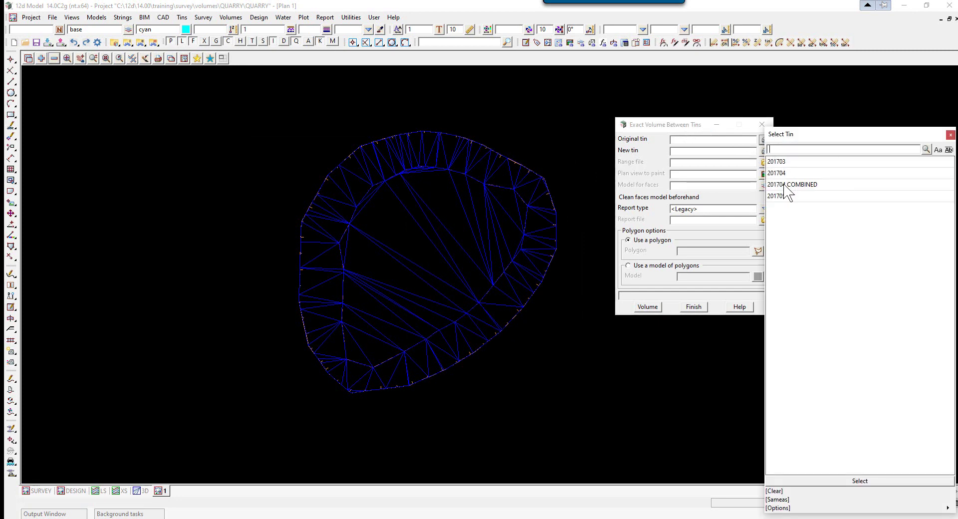
left_click(784, 184)
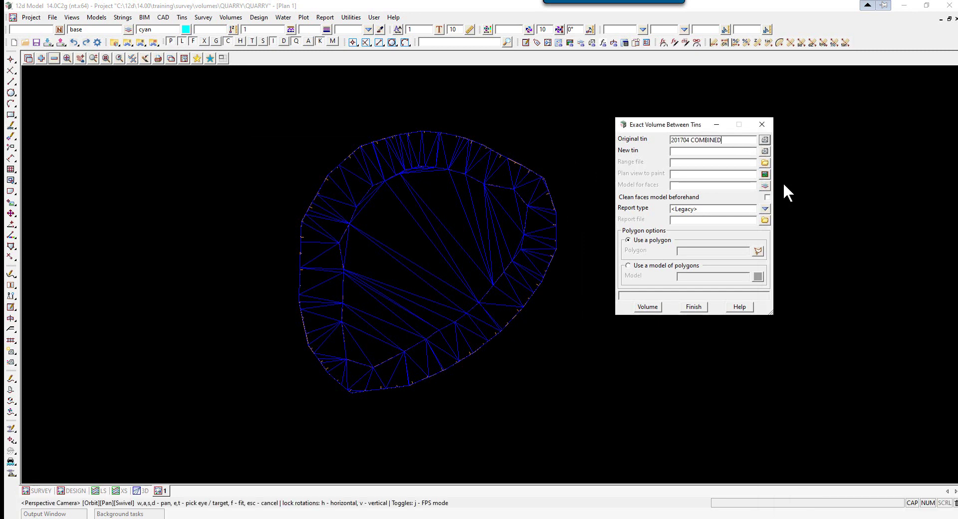
left_click(765, 151)
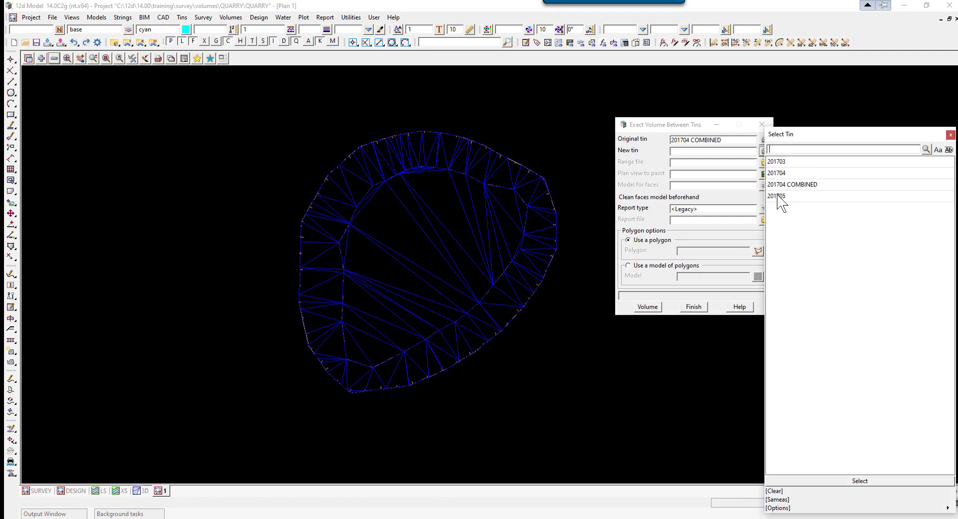
left_click(778, 196)
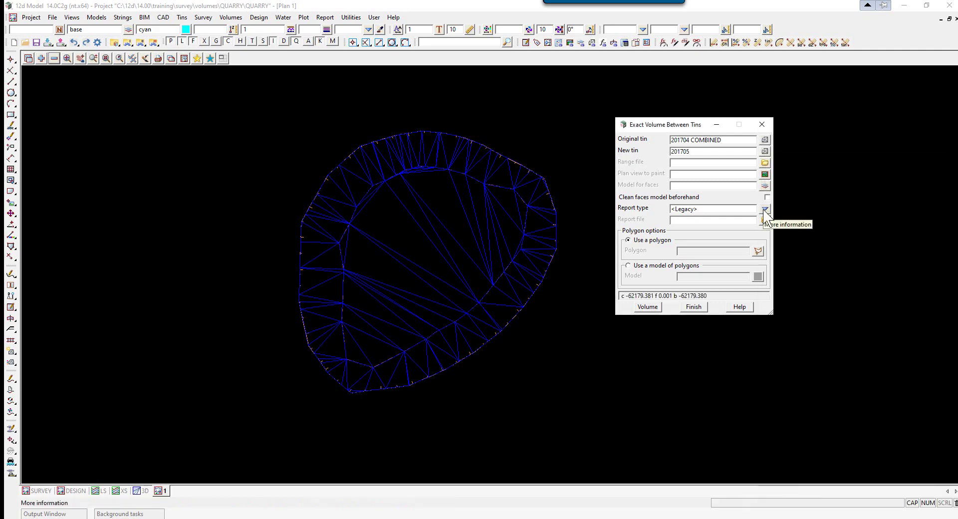
Produce the html report MAY VOLUMES.html clipped to the SF TOP polygon, then close it.
left_click(765, 210)
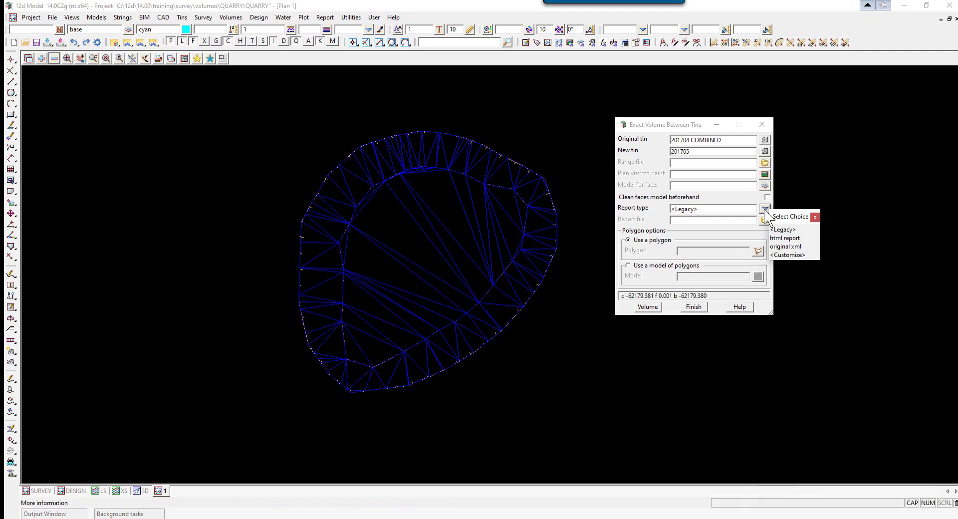
left_click(781, 238)
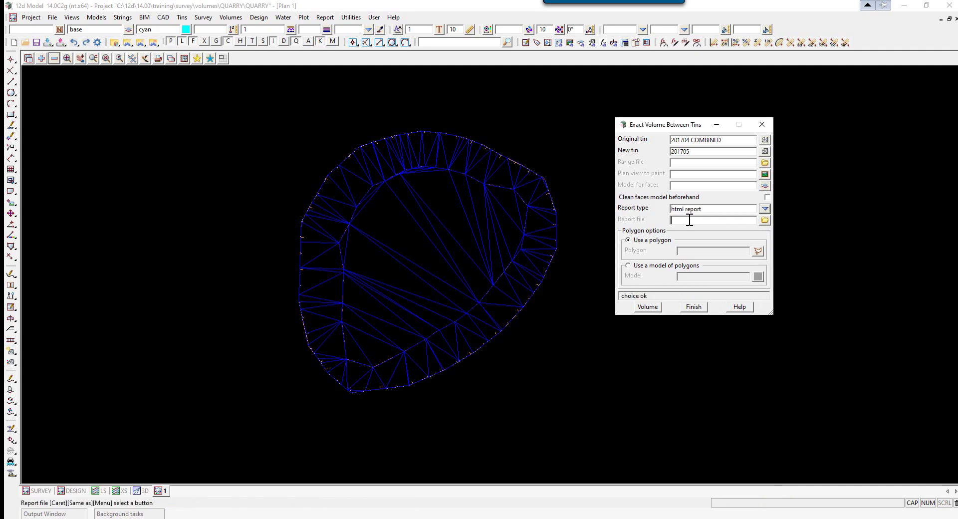
type("MAY VOLUMES")
key("Return")
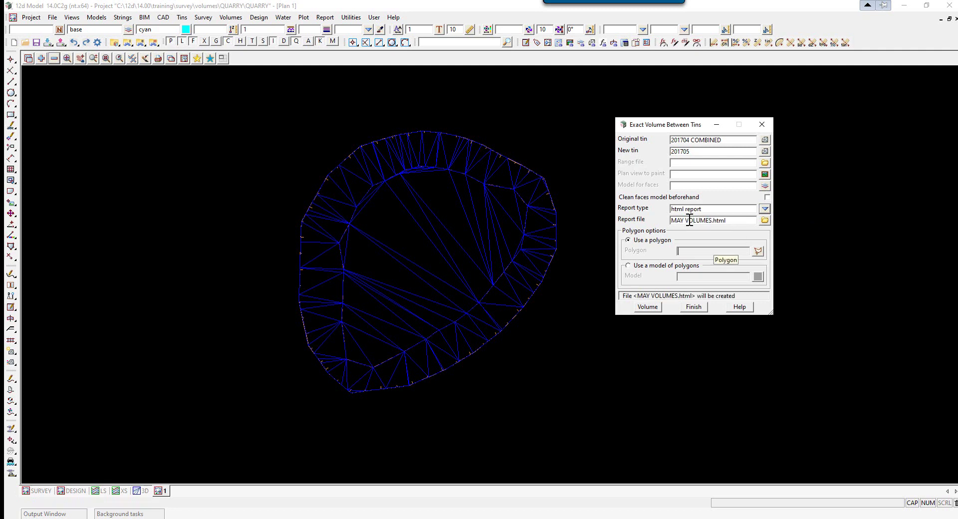
left_click(758, 251)
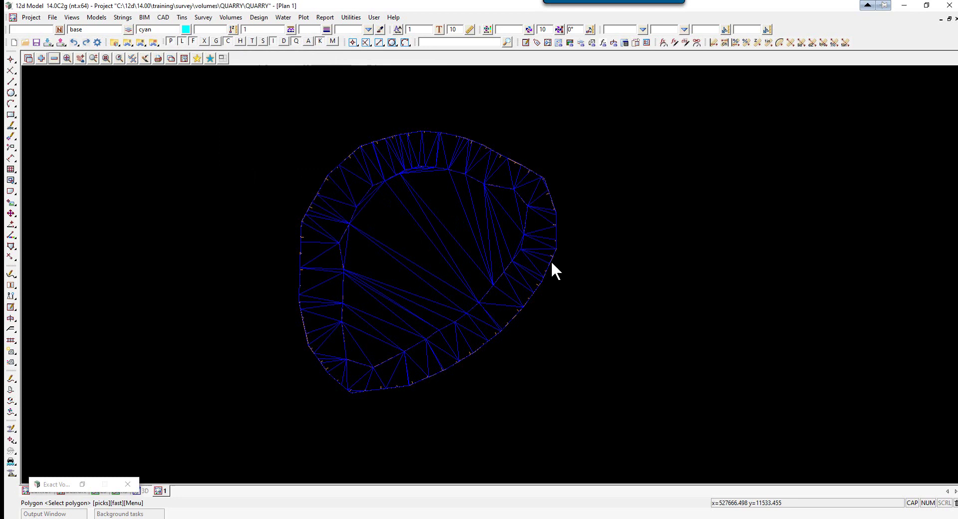
left_click(551, 259)
middle_click(550, 260)
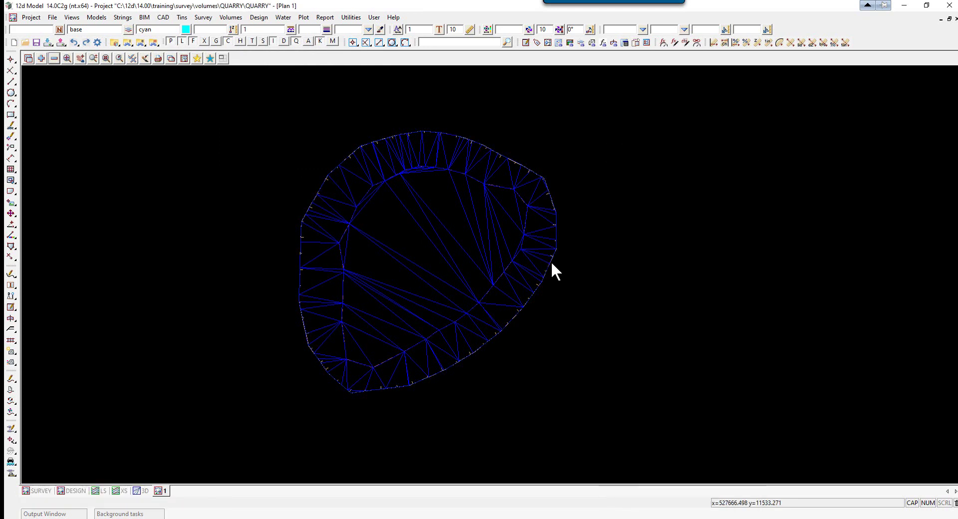
left_click(647, 307)
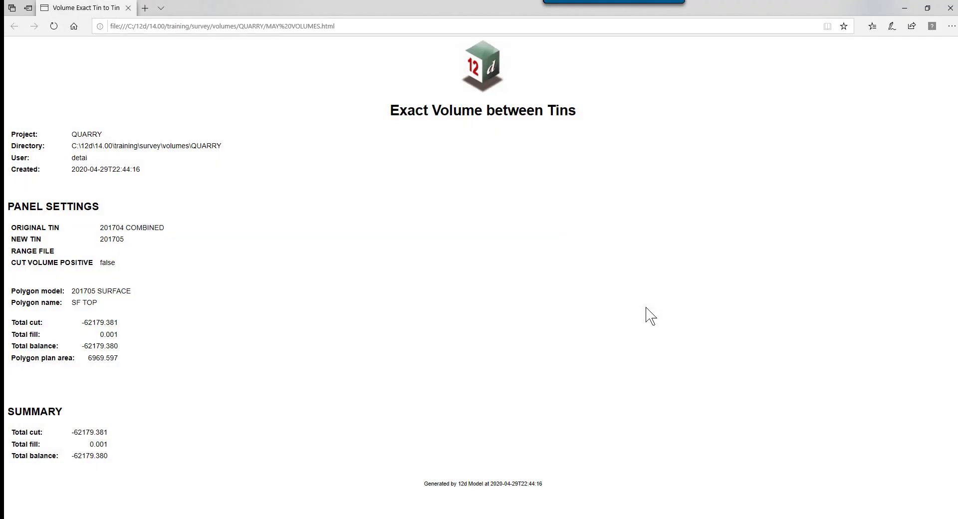
left_click(951, 4)
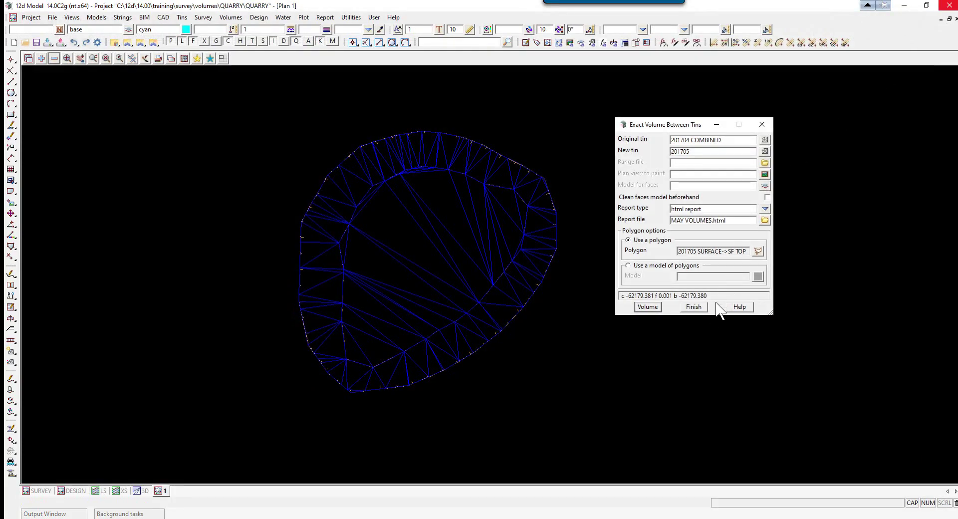